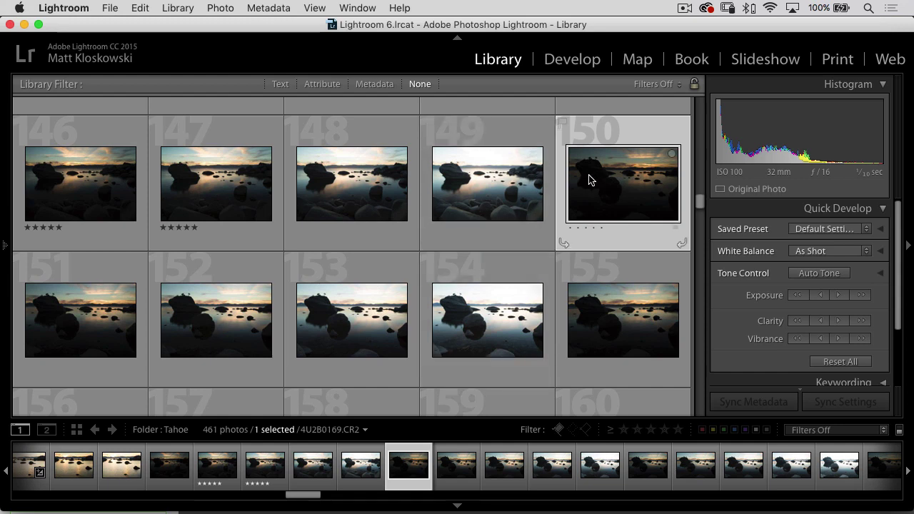
Step through bracketed frames 151 to 154, ending on the brightest exposure.
click(77, 326)
click(219, 315)
click(335, 318)
click(460, 314)
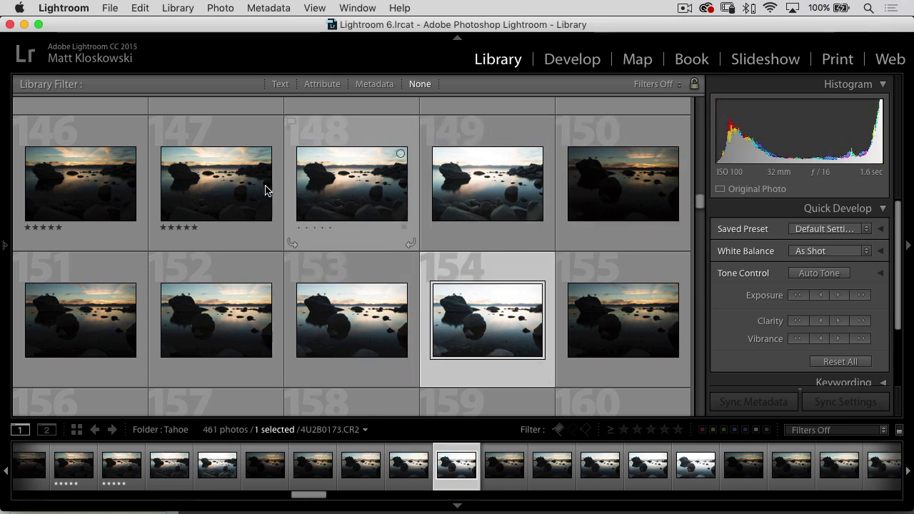
Glance at Photomatix Pro, then return to Lightroom's photo grid.
key(super+Tab)
key(super+Tab)
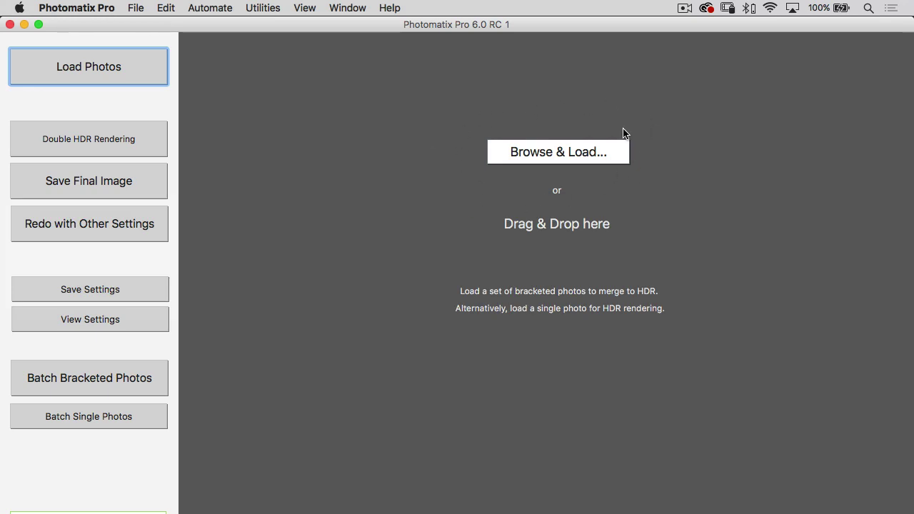
key(super+Tab)
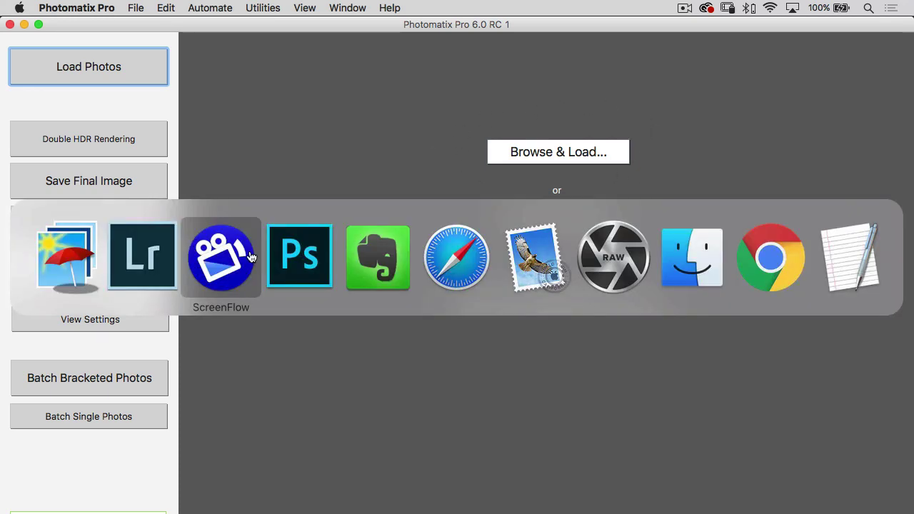
click(148, 262)
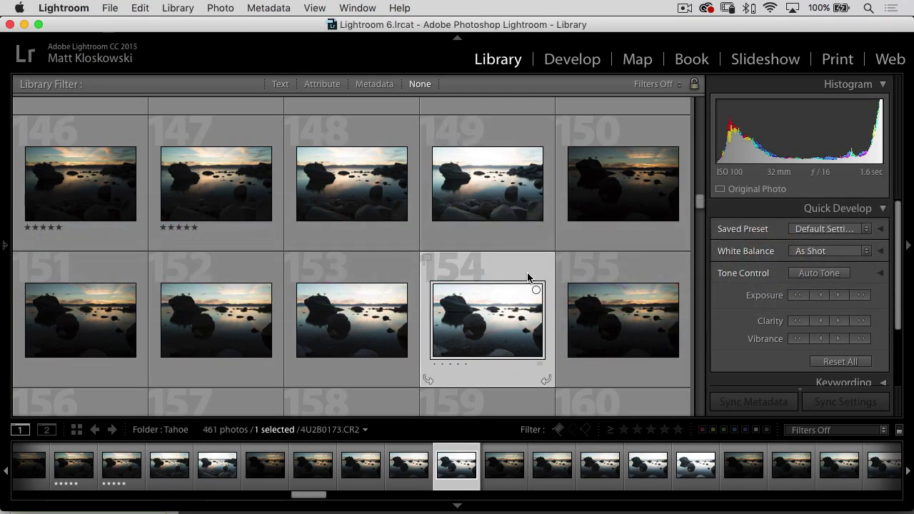
Compare frames 150 and 154 in Loupe view, ending with 4U2B0169.CR2 shown full size.
double_click(621, 206)
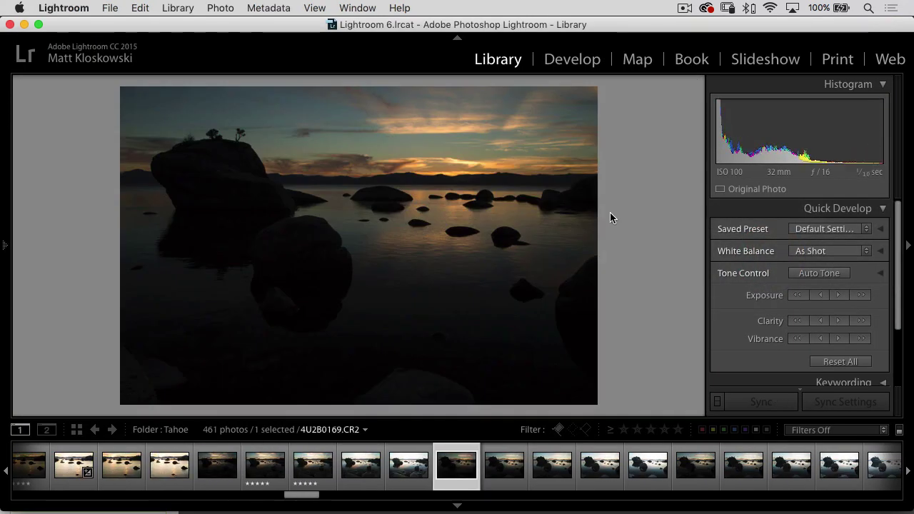
key(Right)
key(Right)
key(Right)
key(Right)
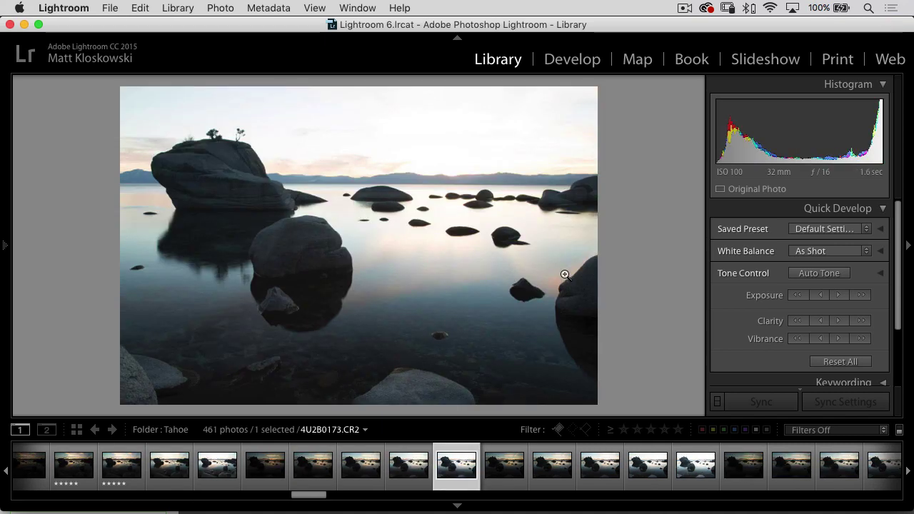
key(Left)
key(Left)
key(g)
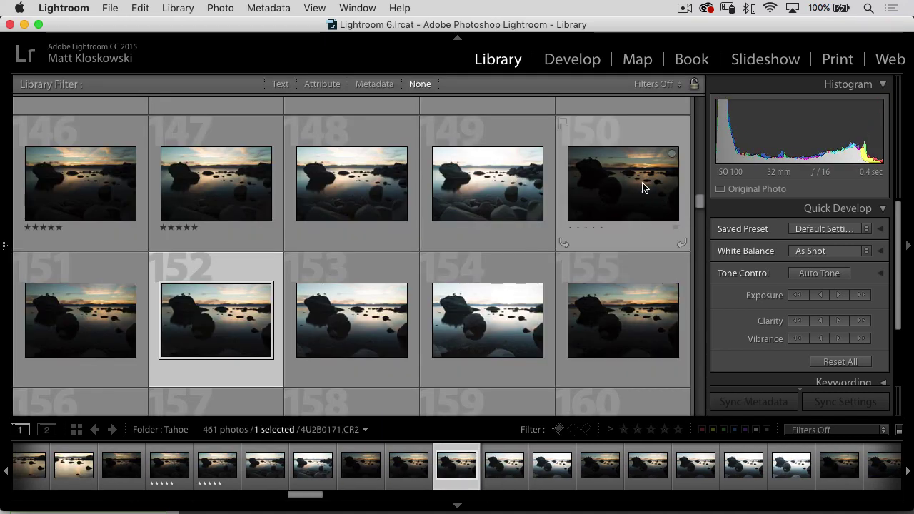
click(642, 187)
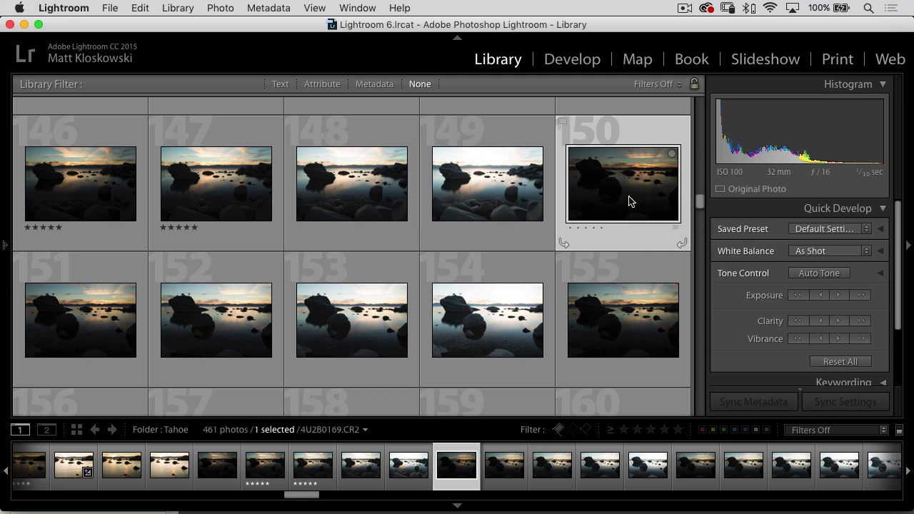
double_click(456, 328)
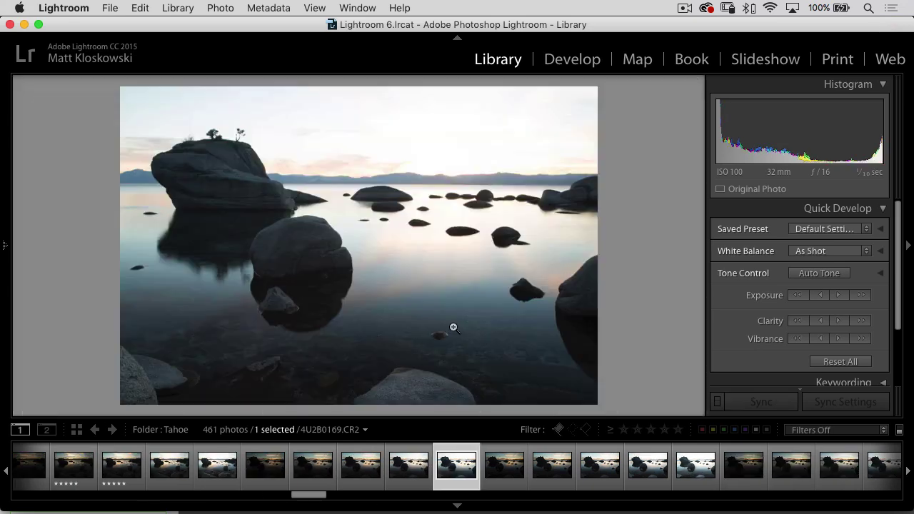
double_click(466, 230)
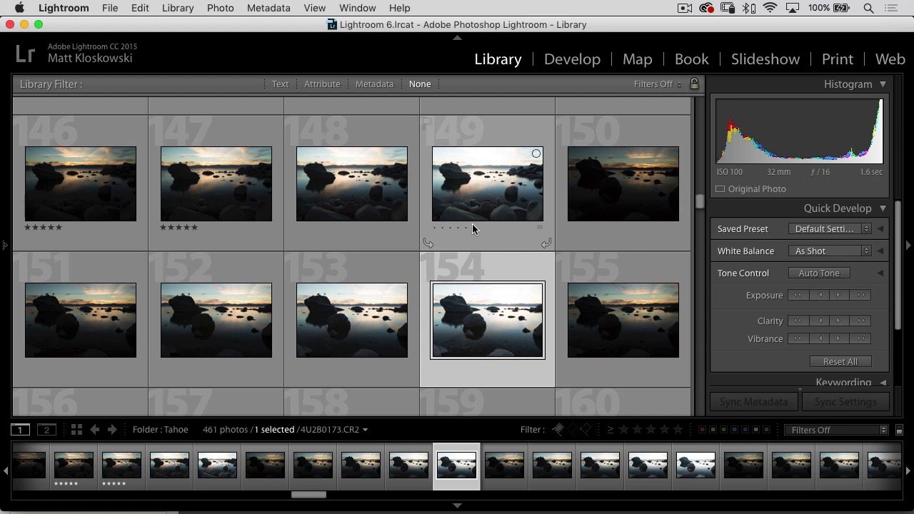
double_click(613, 179)
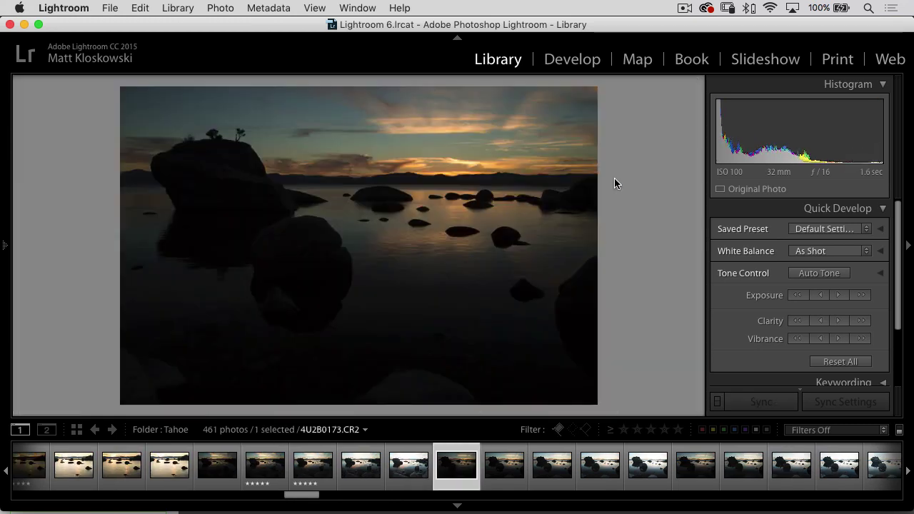
Load the dark frame in Develop, expand Basic, and reset the trial +3 exposure and +100 shadows.
click(571, 60)
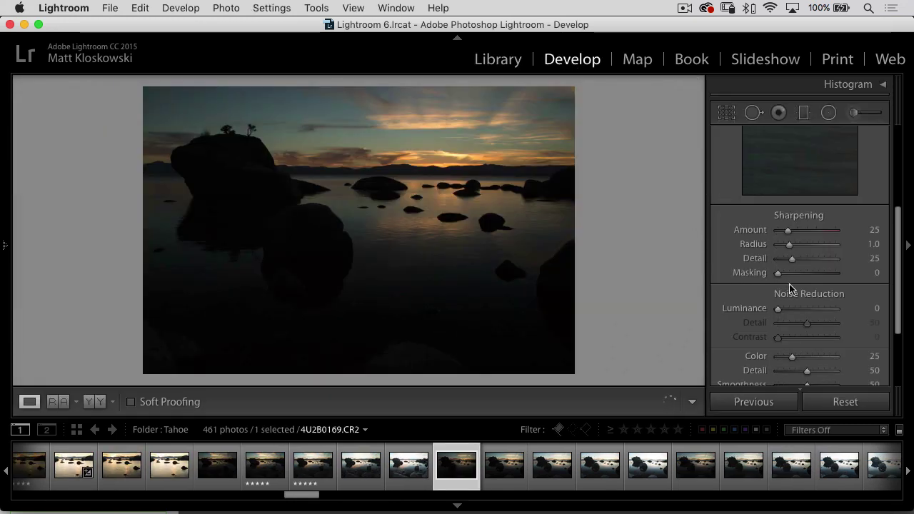
scroll(821, 293, up, 3)
scroll(821, 292, down, 2)
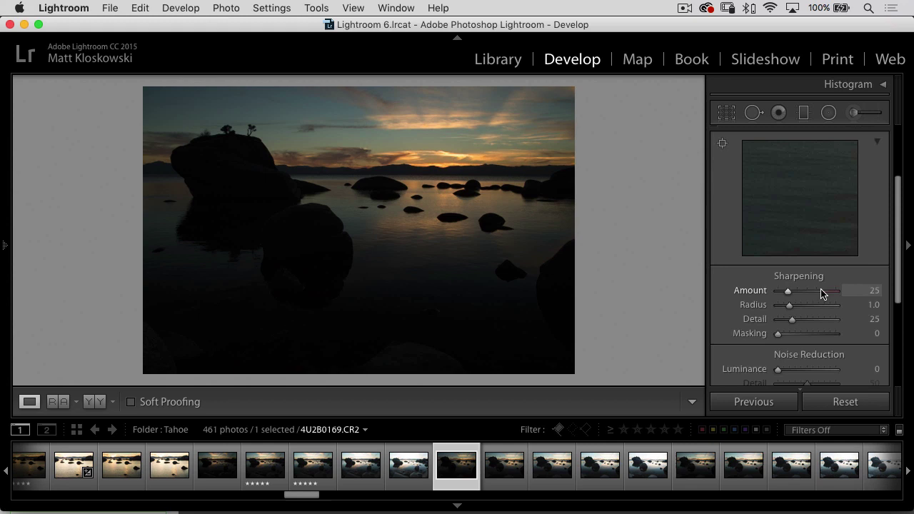
scroll(821, 290, up, 5)
click(873, 137)
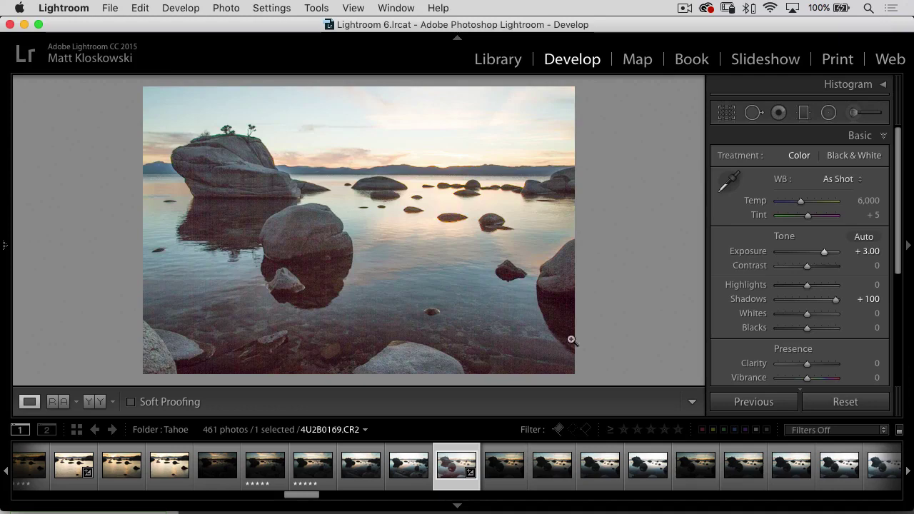
click(851, 404)
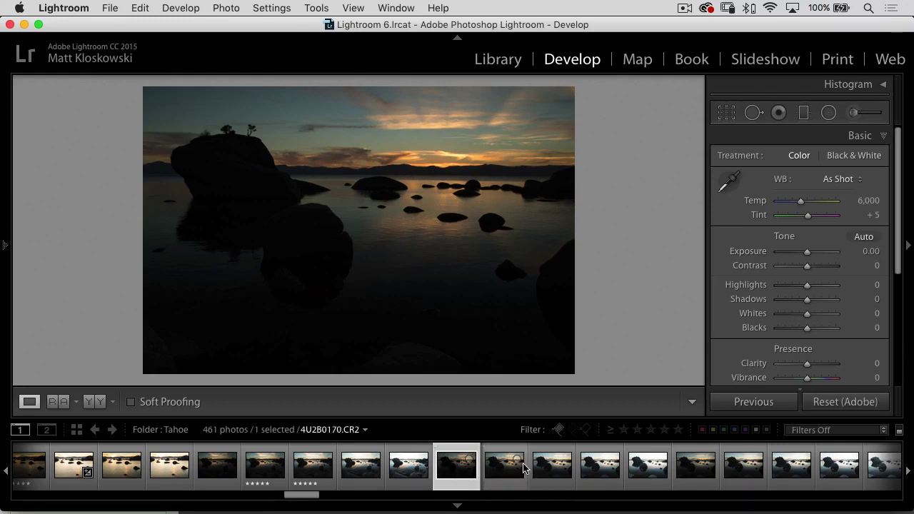
Select all five bracketed frames and bring up File > Plug-in Extras > Export to Photomatix Pro.
shift+click(643, 467)
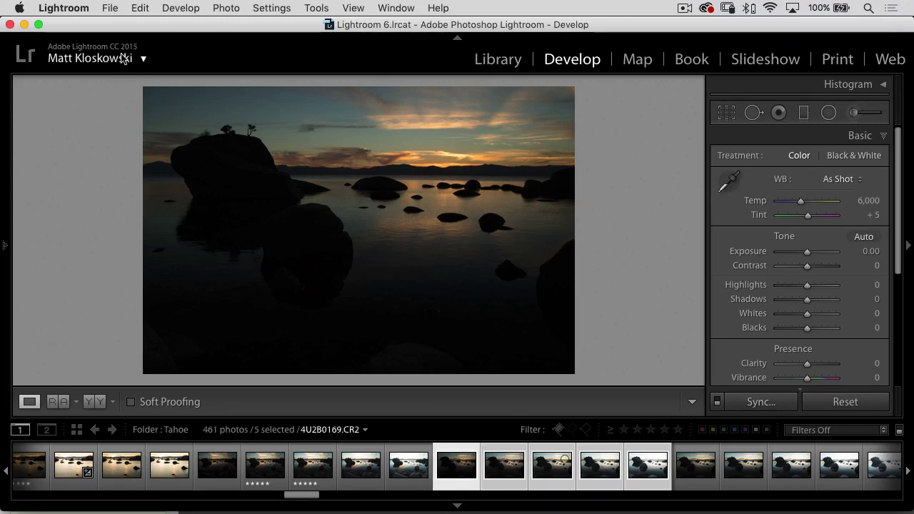
click(110, 8)
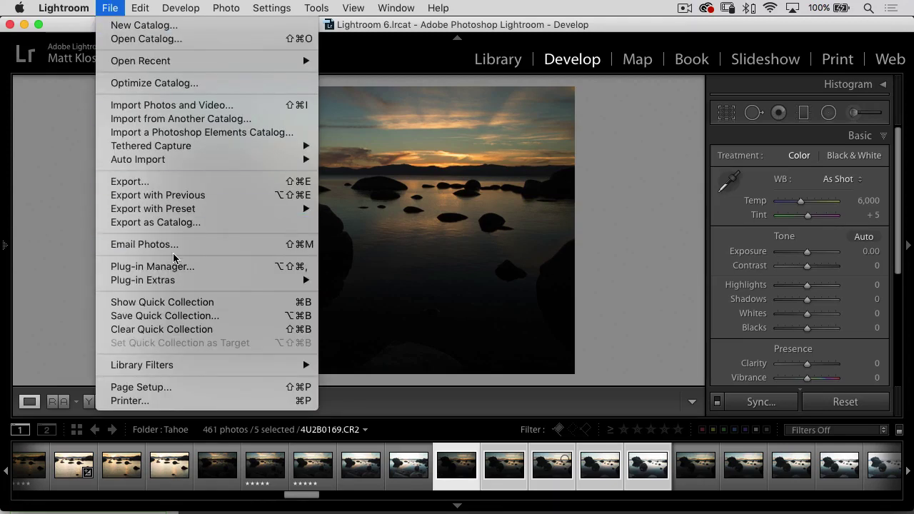
mouse_move(173, 280)
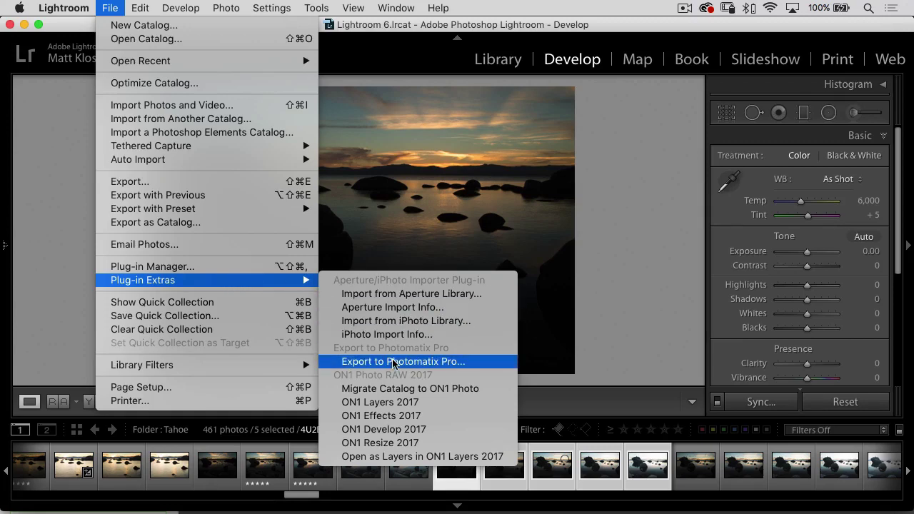
click(457, 363)
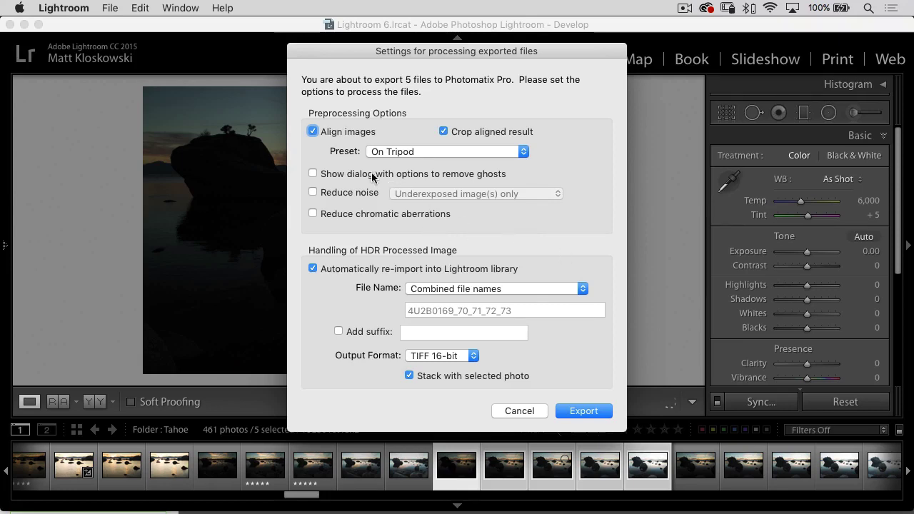
Turn on Reduce chromatic aberrations and export the five brackets to Photomatix Pro.
mouse_move(444, 179)
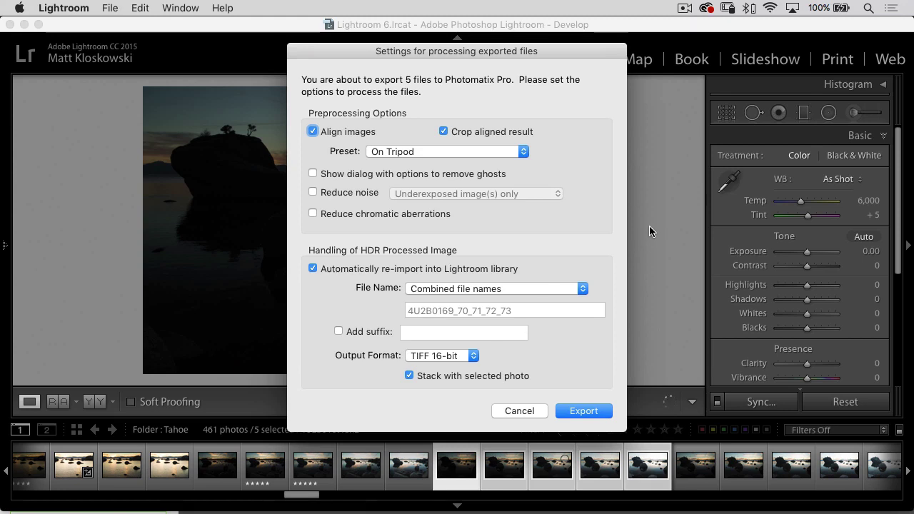
click(313, 214)
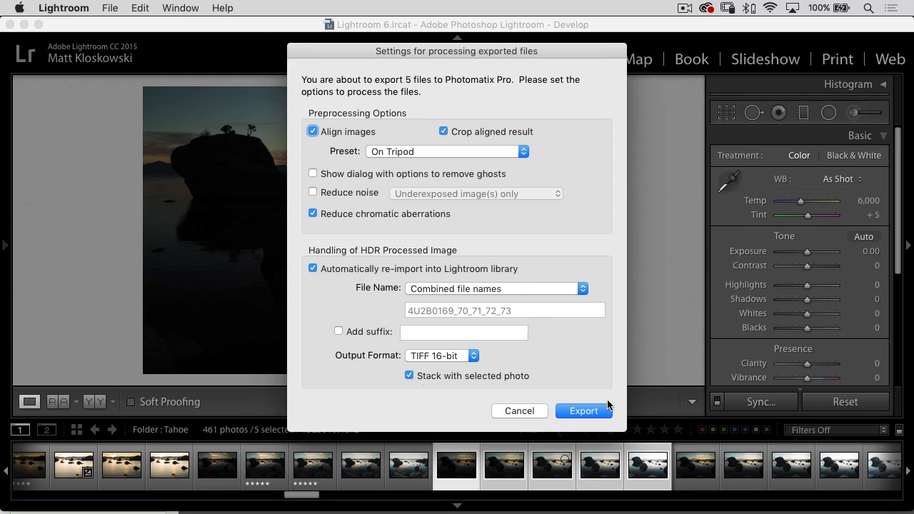
click(584, 411)
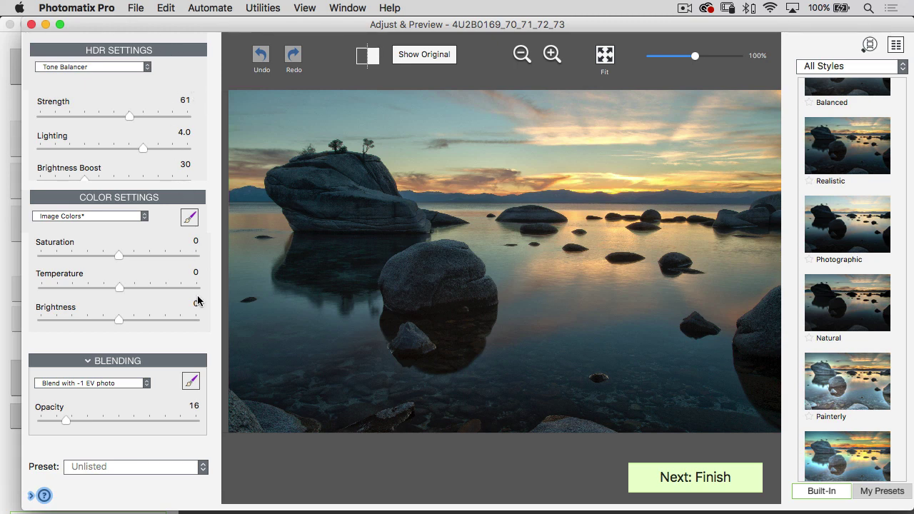
Switch tone mapping to Details Enhancer with Strength 100 and Tone Compression at maximum.
click(100, 67)
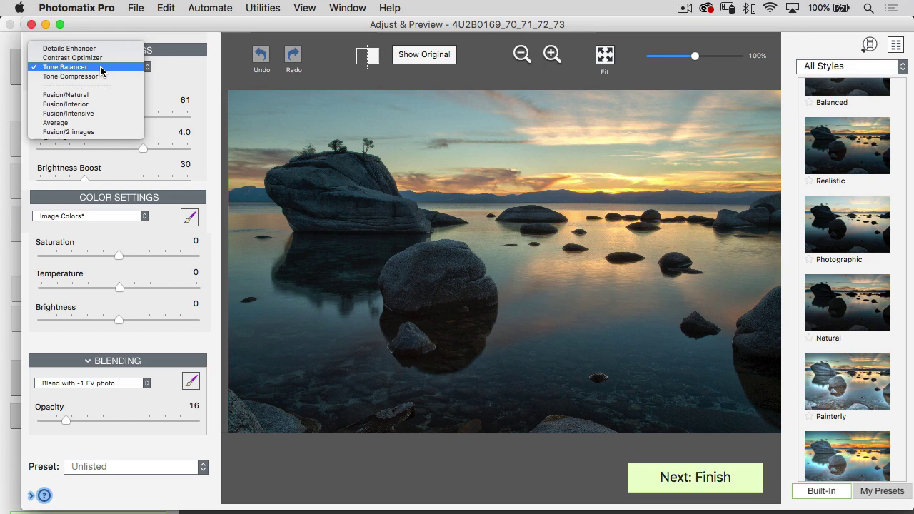
click(100, 67)
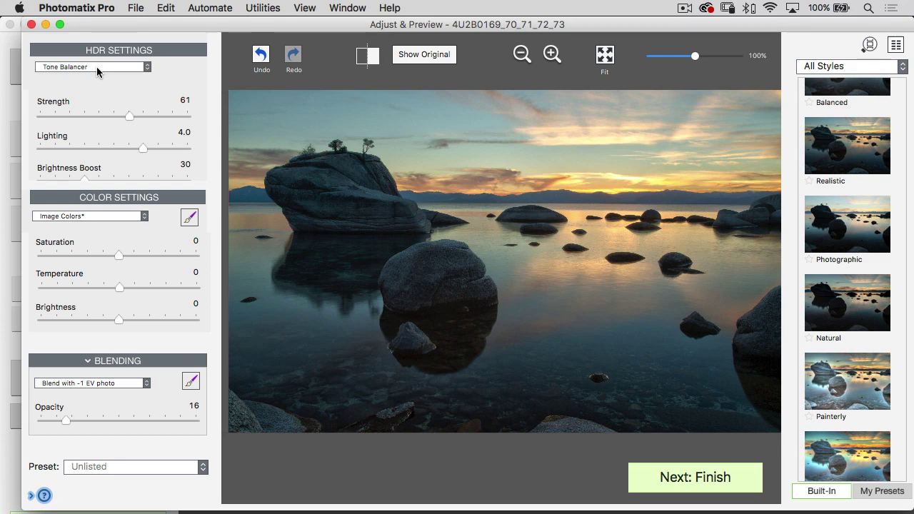
click(96, 67)
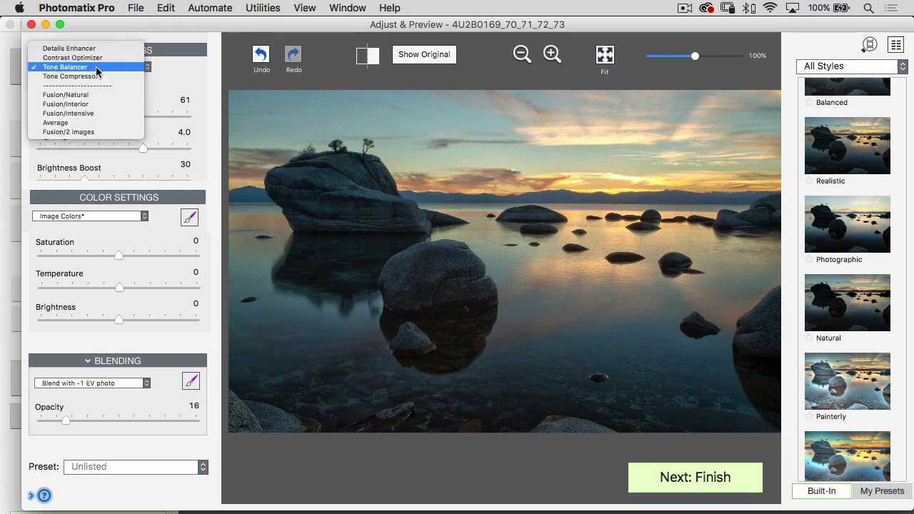
click(85, 49)
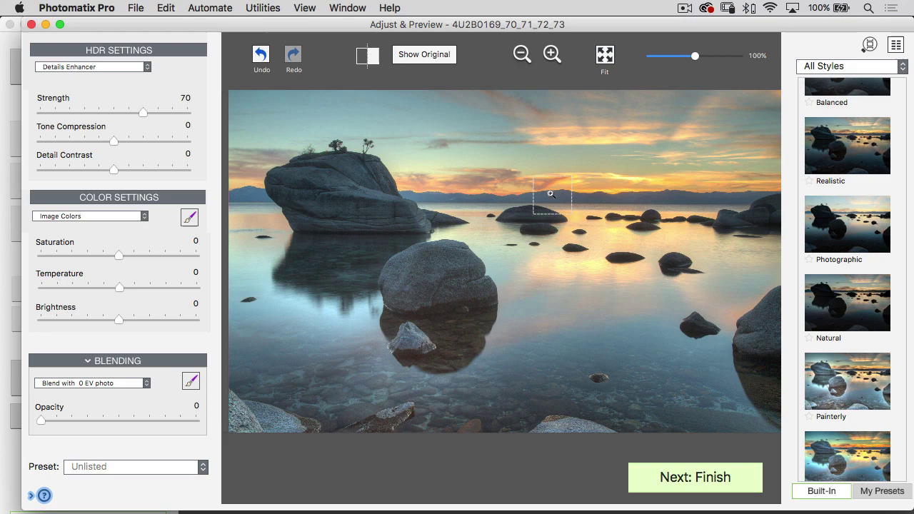
drag(144, 112, 190, 113)
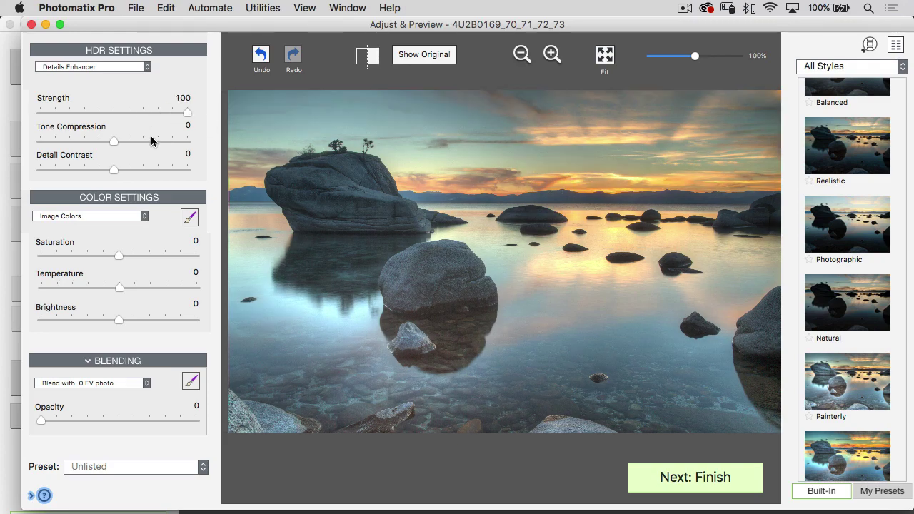
drag(151, 141, 184, 140)
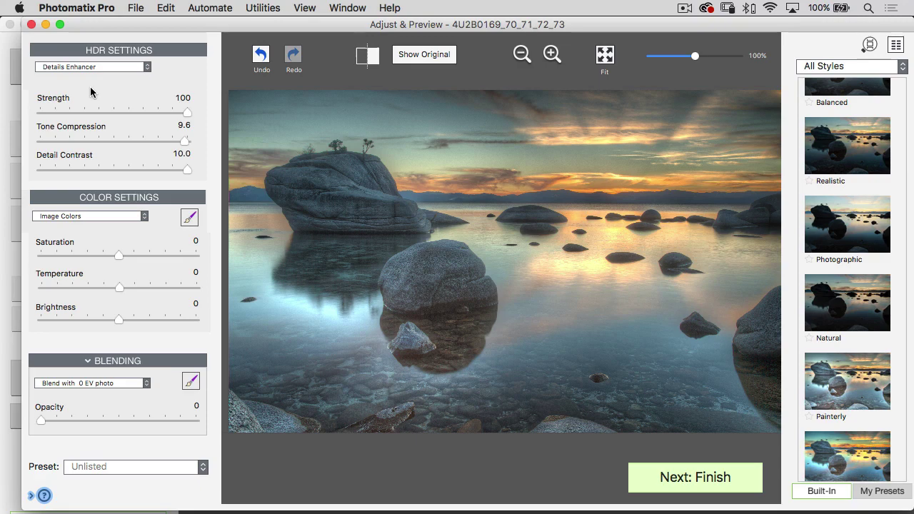
Switch back to Tone Balancer, drop Strength to 61, and try raising Lighting.
click(122, 68)
click(101, 86)
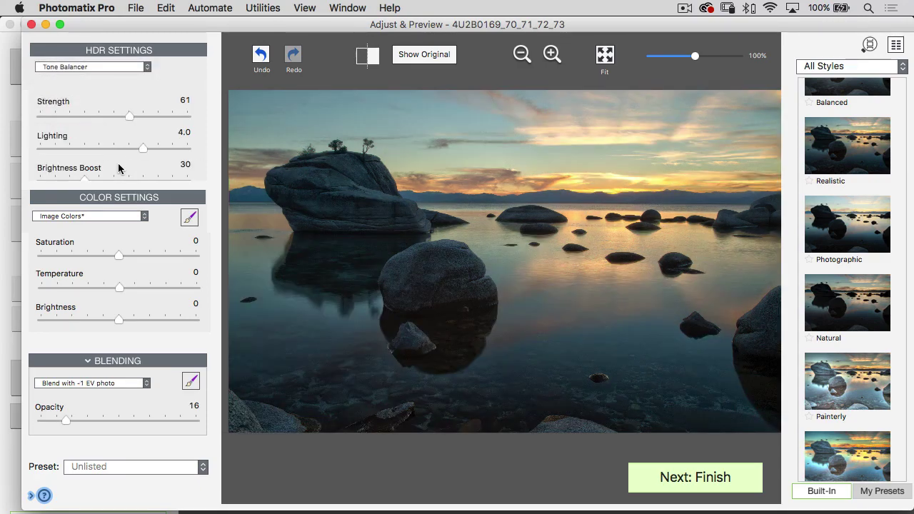
drag(124, 116, 207, 135)
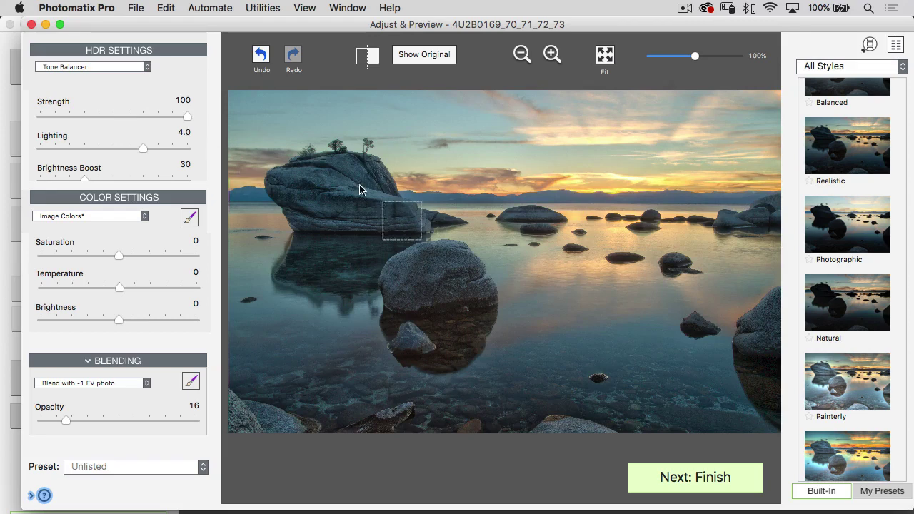
drag(160, 115, 128, 115)
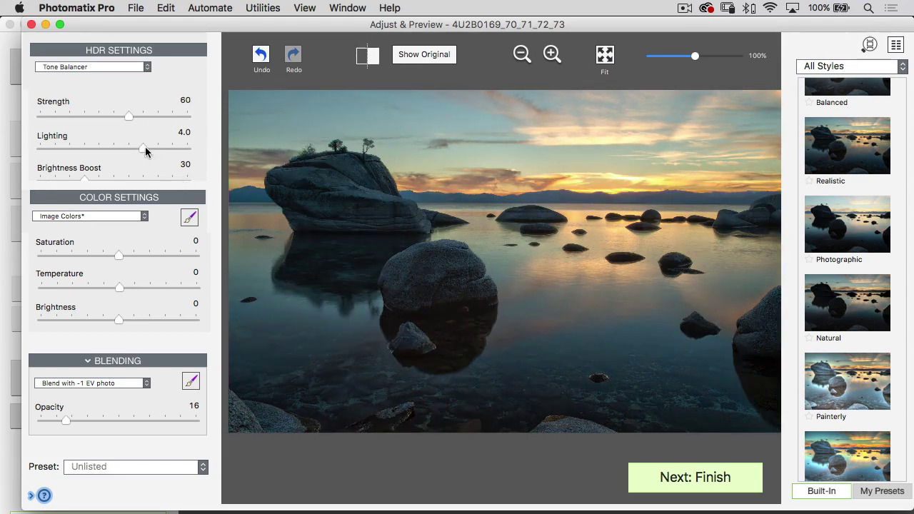
mouse_move(145, 151)
mouse_down()
mouse_move(116, 153)
mouse_move(176, 150)
mouse_move(113, 150)
mouse_move(189, 152)
mouse_move(134, 149)
mouse_up()
Set Brightness Boost to 10 and pull Microcontrast to a moderate negative value.
scroll(141, 149, down, 3)
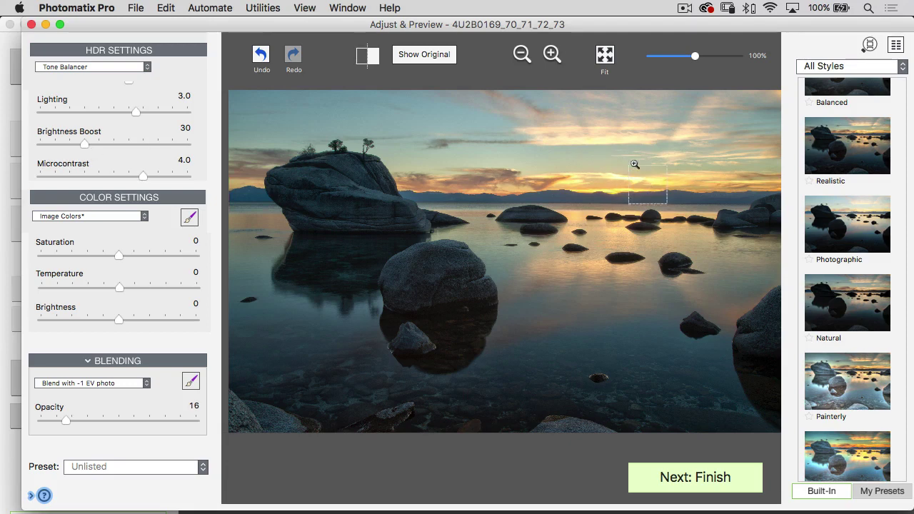
drag(110, 144, 159, 143)
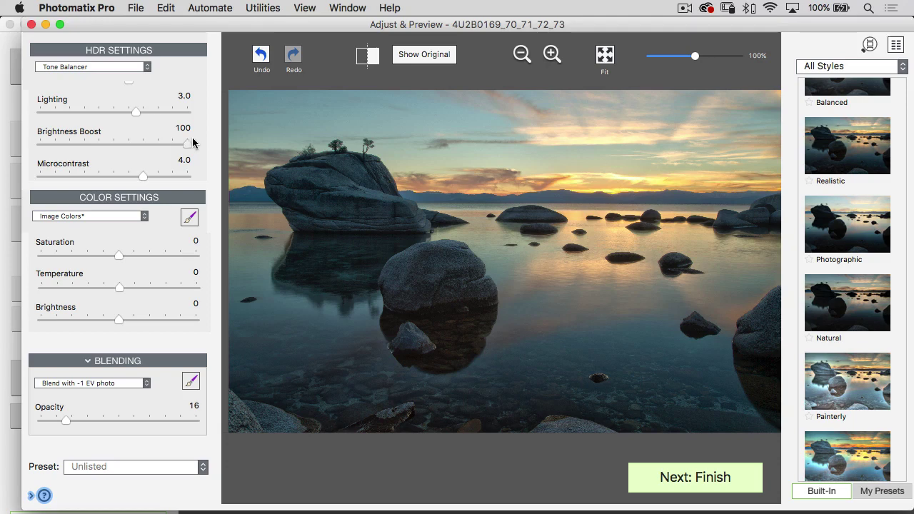
click(76, 144)
click(55, 144)
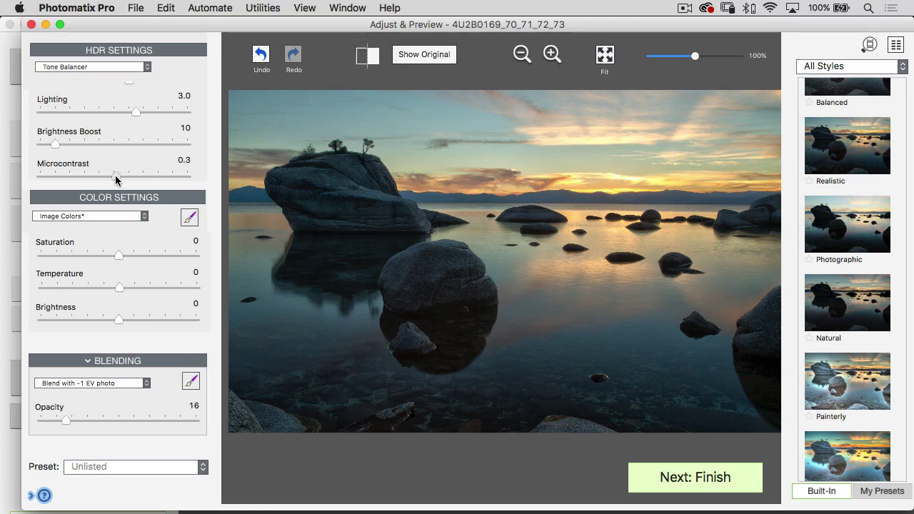
drag(115, 175, 113, 176)
drag(144, 175, 124, 175)
drag(124, 175, 63, 176)
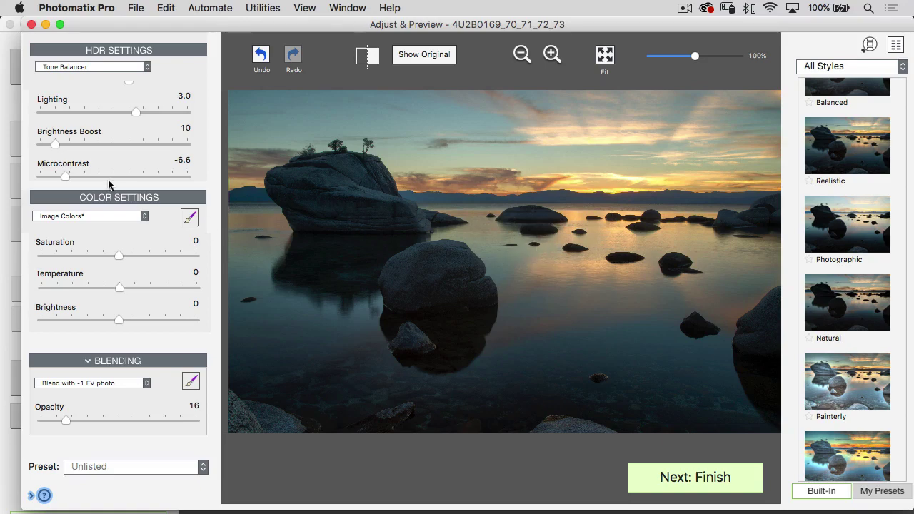
drag(107, 179, 79, 176)
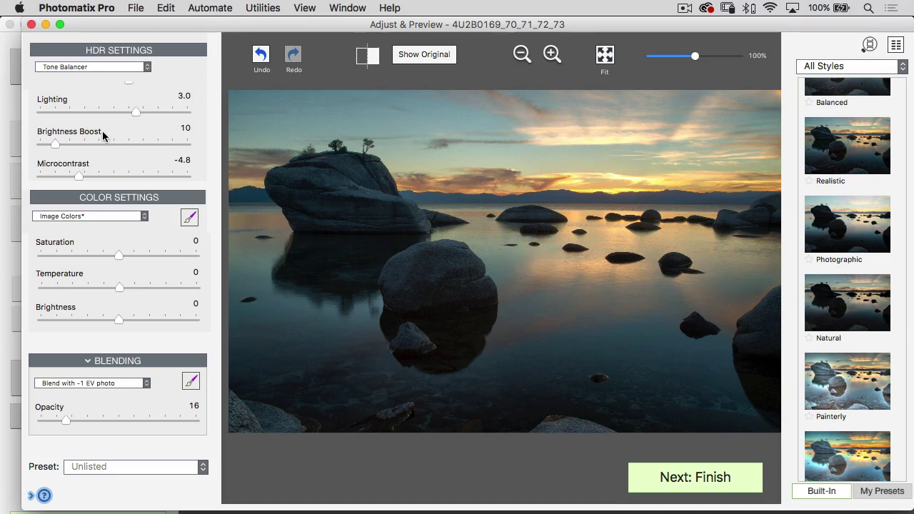
Refine Strength to 66 and Lighting to 1.7.
scroll(103, 135, up, 3)
click(148, 116)
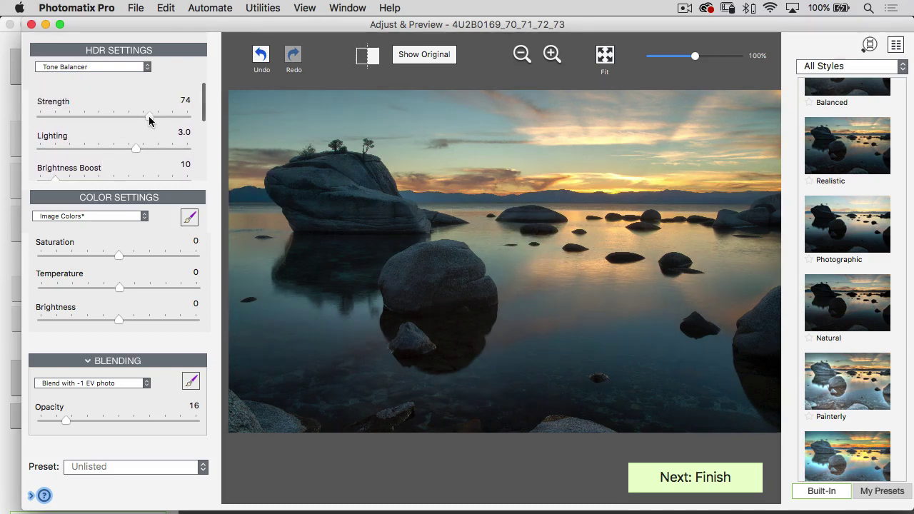
drag(149, 117, 136, 120)
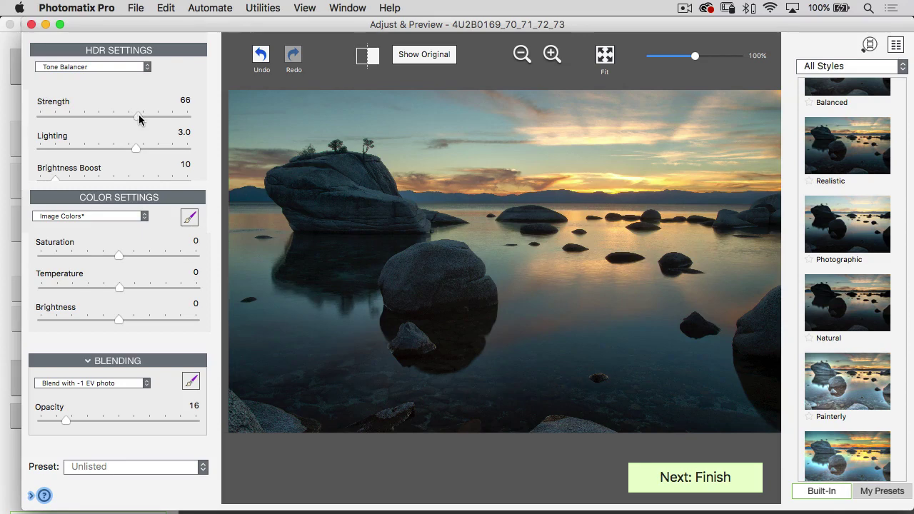
mouse_move(134, 148)
mouse_down()
mouse_move(155, 148)
mouse_move(114, 149)
mouse_move(126, 148)
mouse_up()
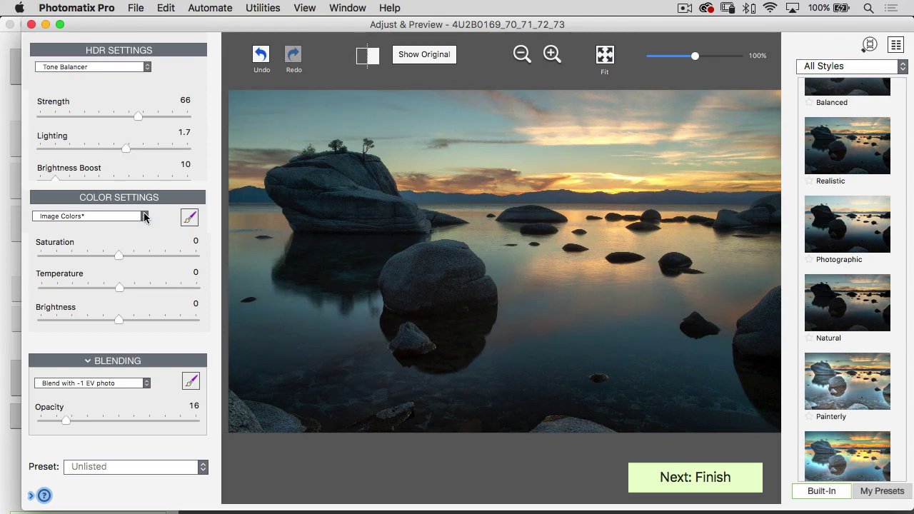
Keep the colour adjustment on all colours and warm Temperature to 7.2.
click(105, 218)
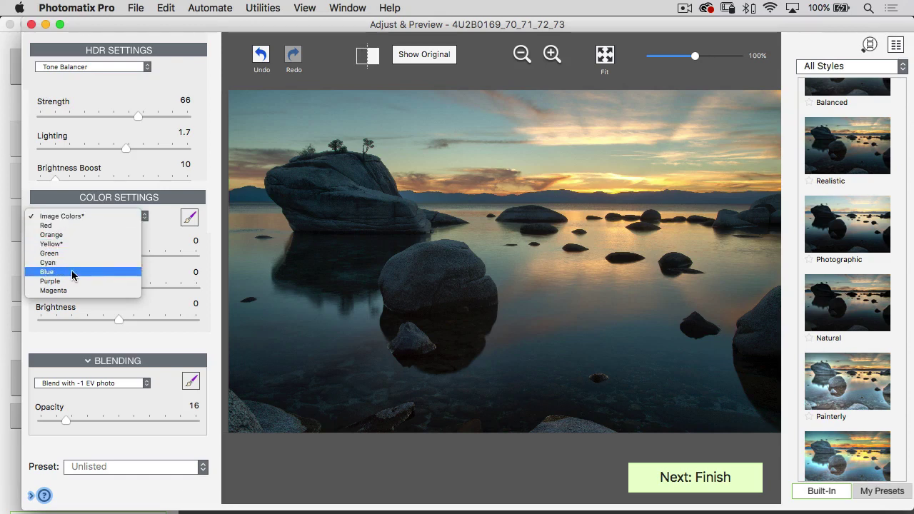
click(65, 216)
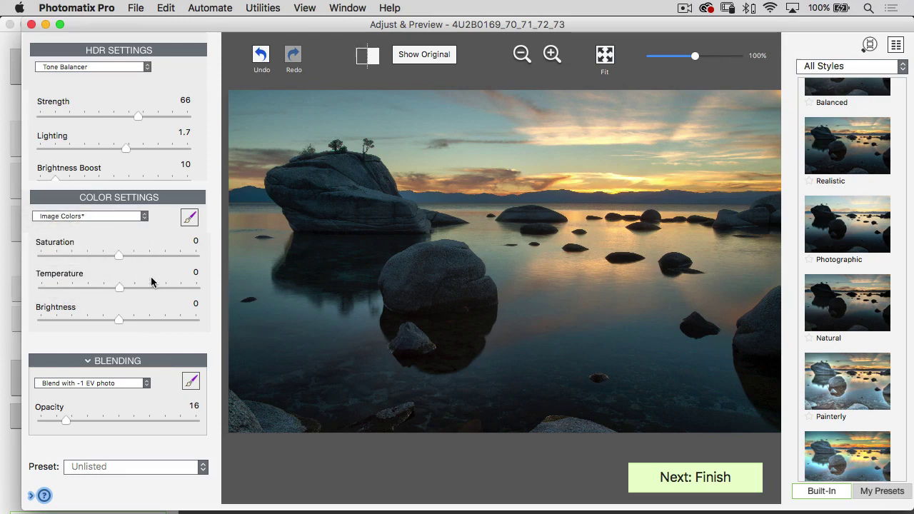
drag(120, 287, 174, 286)
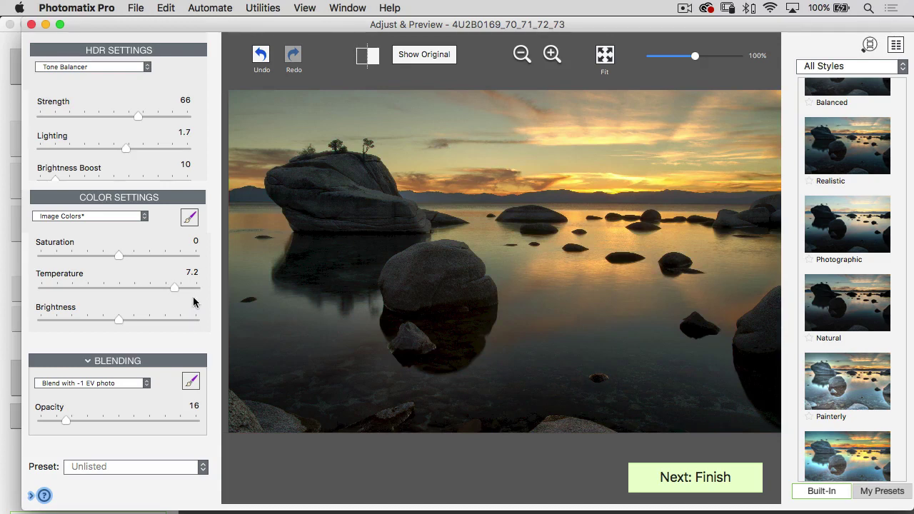
Try a brushed colour adjustment on the sky, then clear all areas and close the brush.
click(188, 219)
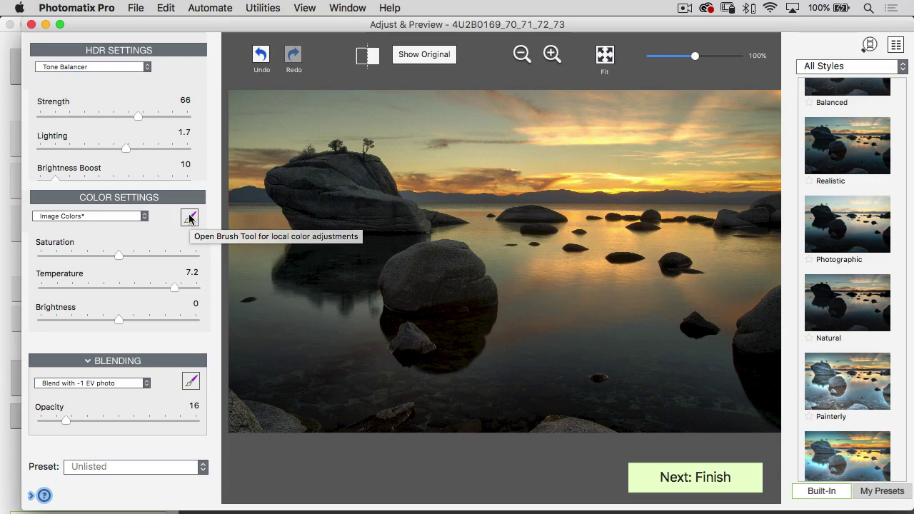
click(191, 219)
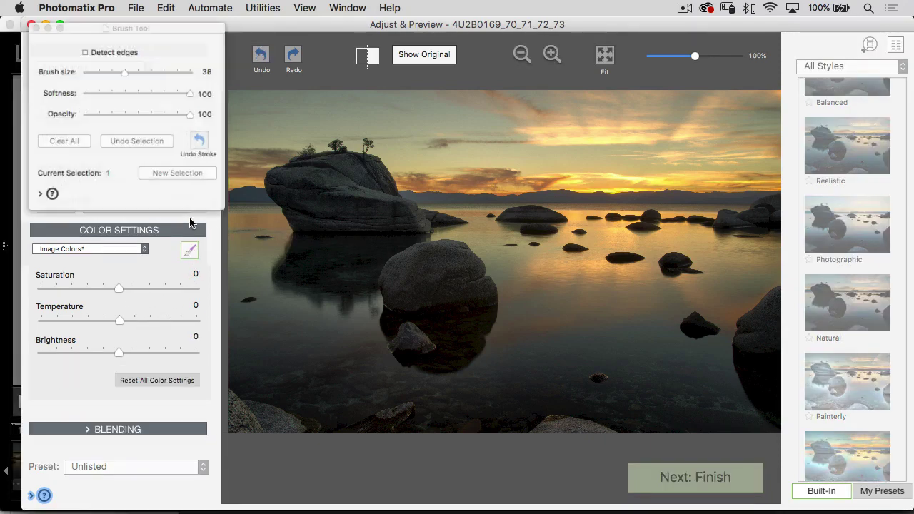
click(306, 111)
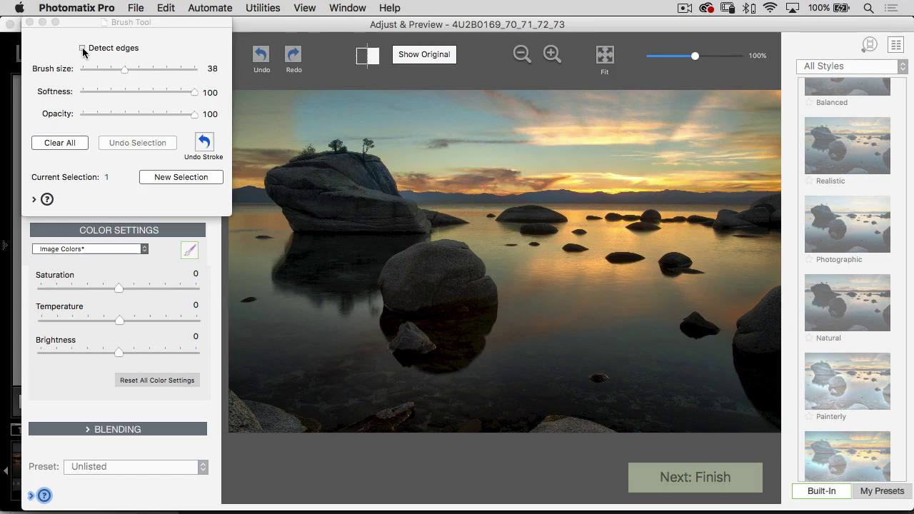
click(61, 143)
click(30, 22)
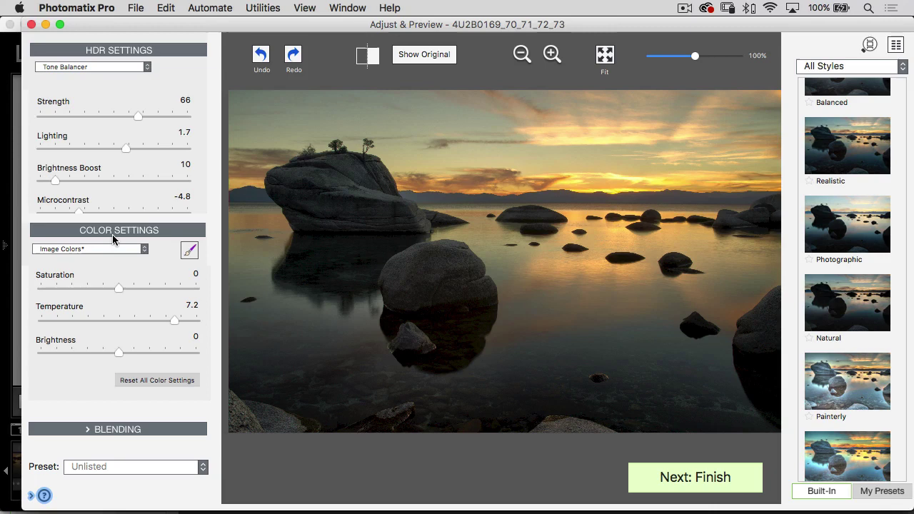
Expand the exposure blending settings and set colour temperature back to 0.
click(88, 430)
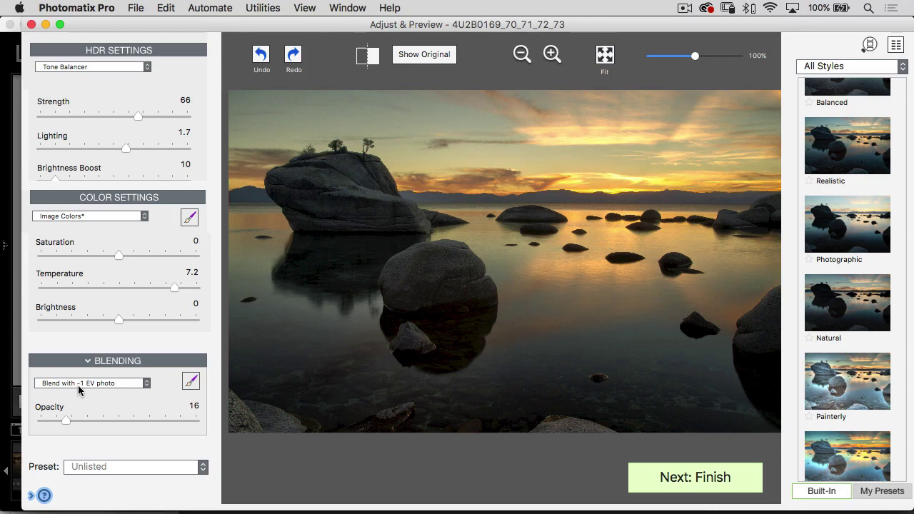
click(164, 287)
drag(162, 289, 118, 289)
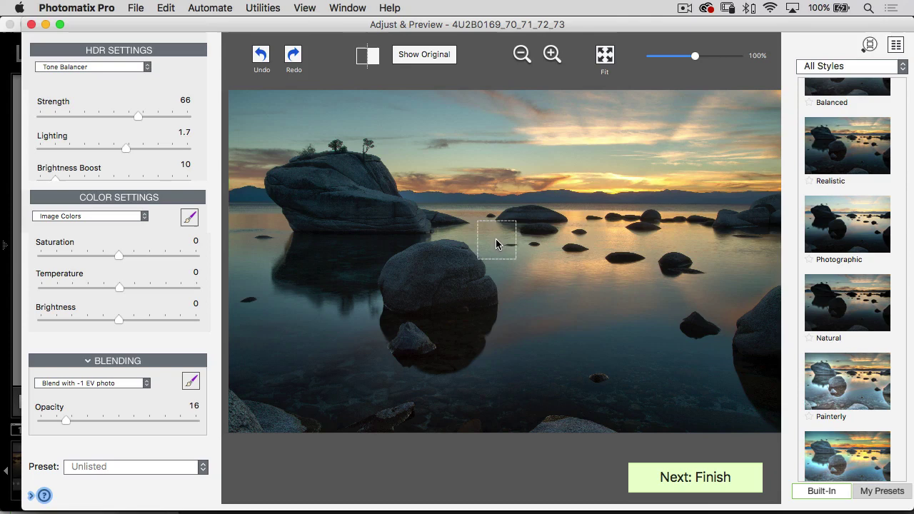
Blend with the -1 EV photo at opacity 29.
click(93, 383)
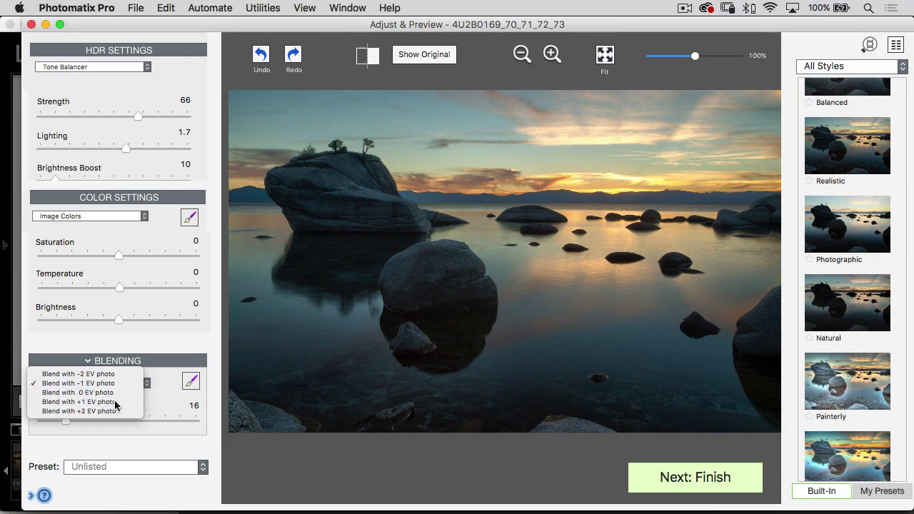
click(122, 432)
mouse_move(68, 422)
mouse_down()
mouse_move(40, 423)
mouse_move(138, 418)
mouse_move(20, 428)
mouse_move(84, 422)
mouse_up()
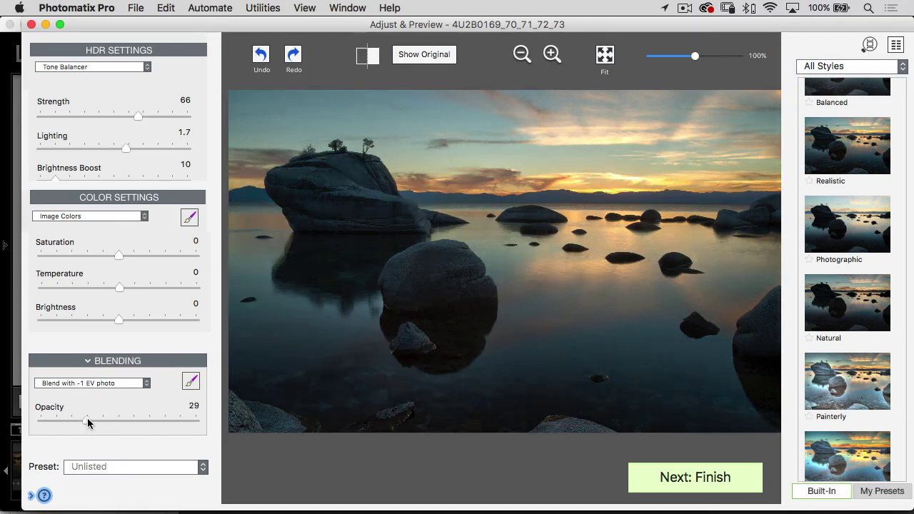
click(189, 383)
Paint a trial blend into the sky, then clear the strokes and close the brush palette.
mouse_move(361, 166)
mouse_down()
mouse_move(428, 126)
mouse_move(406, 150)
mouse_move(440, 152)
mouse_move(439, 167)
mouse_move(537, 135)
mouse_move(481, 107)
mouse_move(458, 114)
mouse_move(497, 138)
mouse_move(507, 159)
mouse_up()
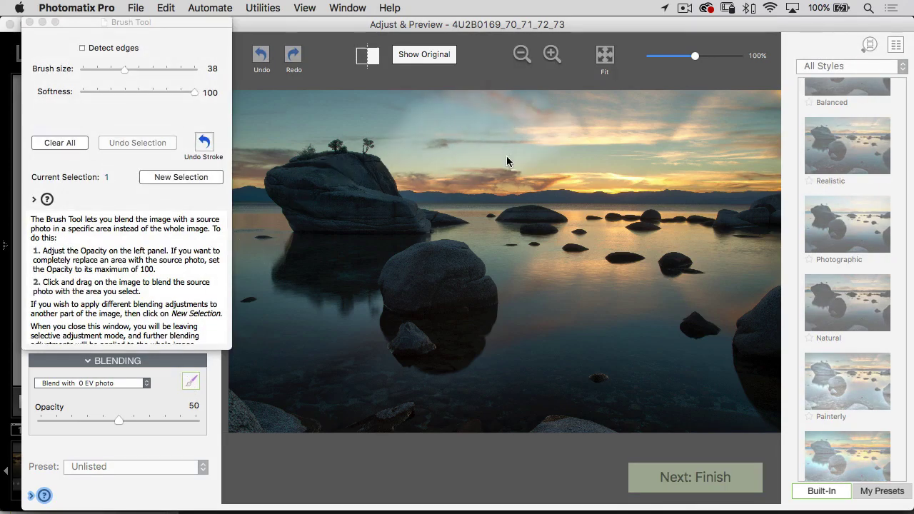
drag(458, 112, 387, 127)
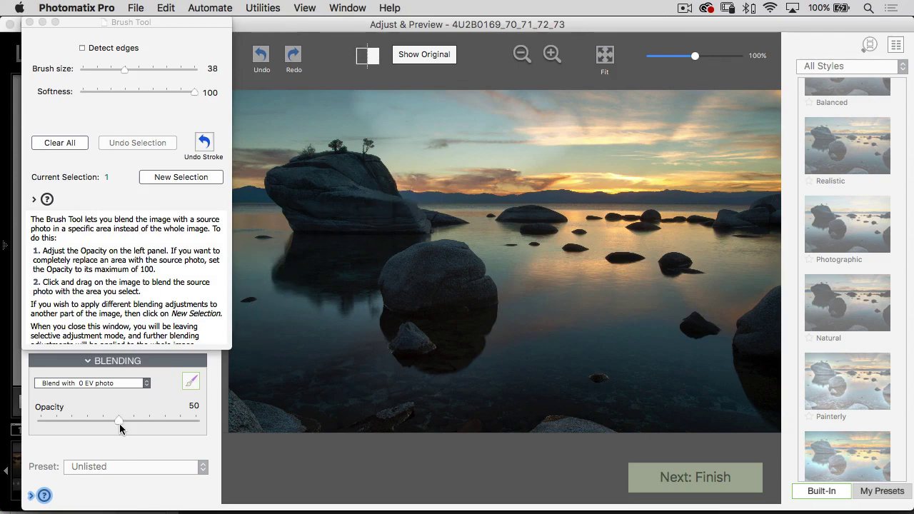
click(57, 143)
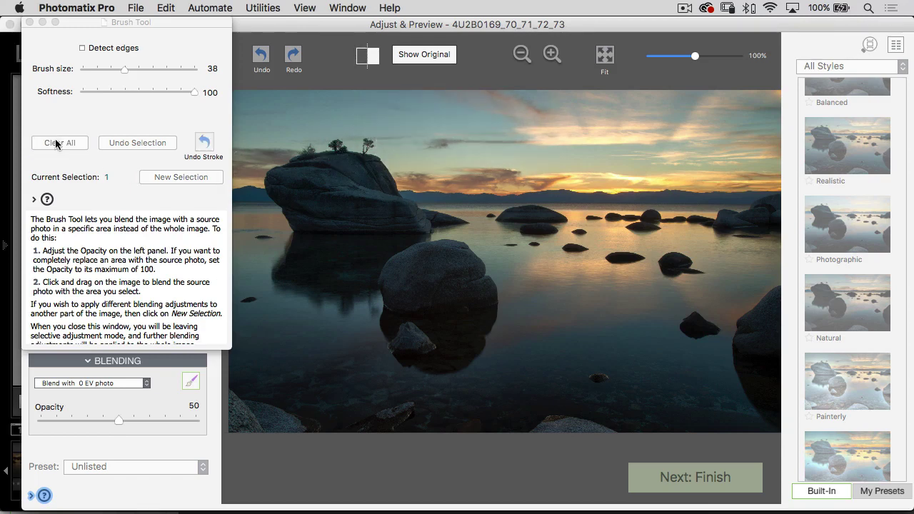
click(30, 22)
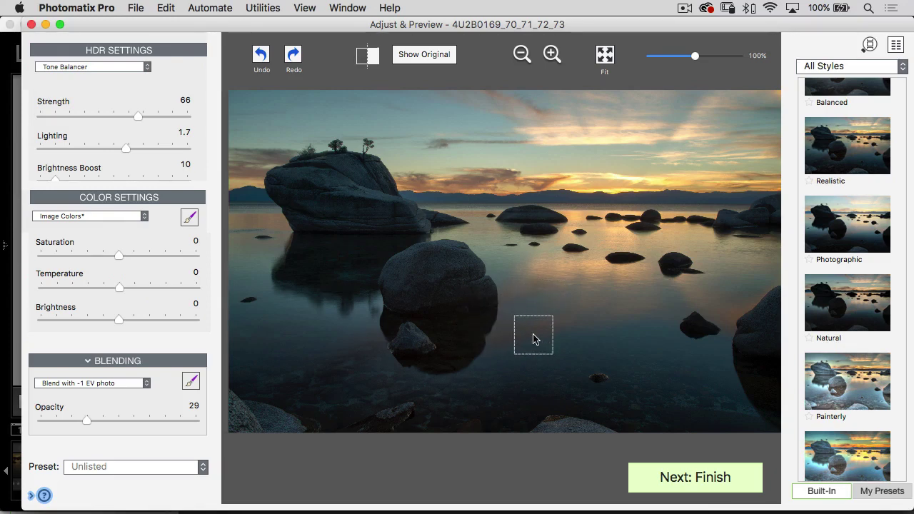
Render the Tone Balancer HDR, Save & Reimport it unsharpened, and switch back to Lightroom.
click(701, 482)
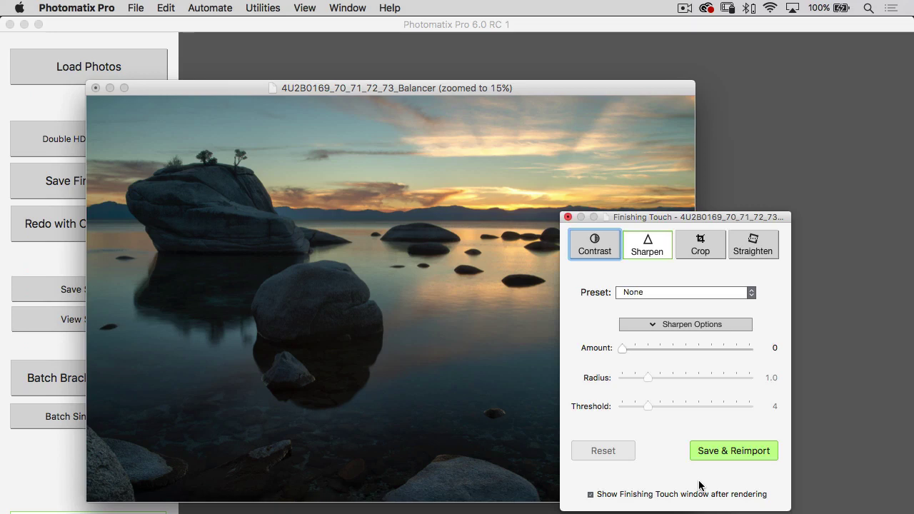
drag(624, 216, 699, 82)
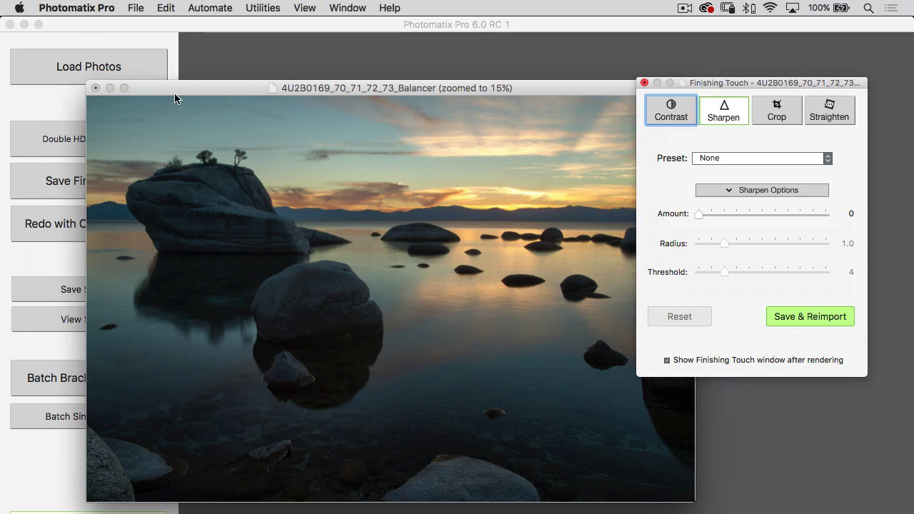
click(137, 8)
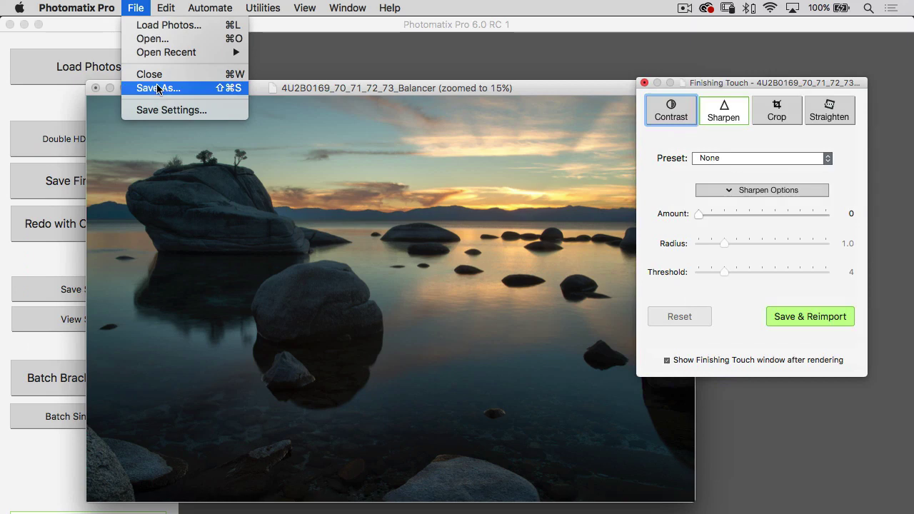
click(139, 13)
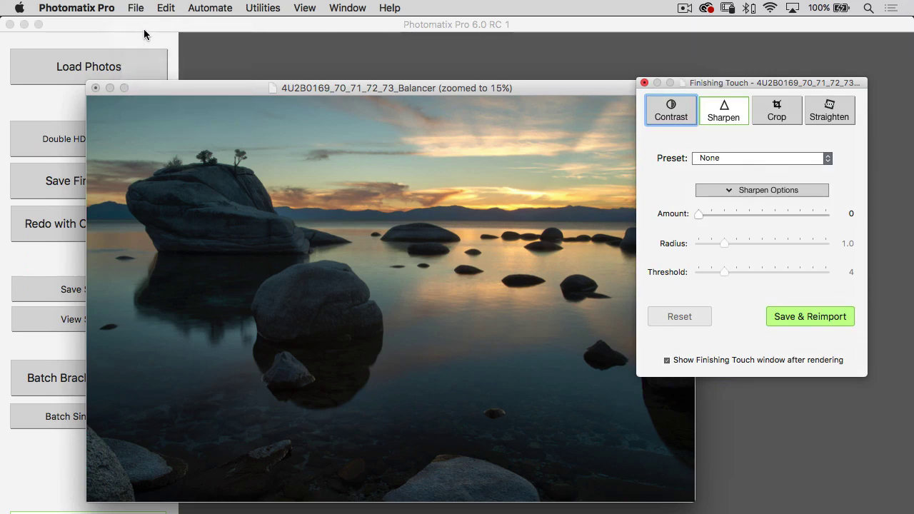
click(807, 317)
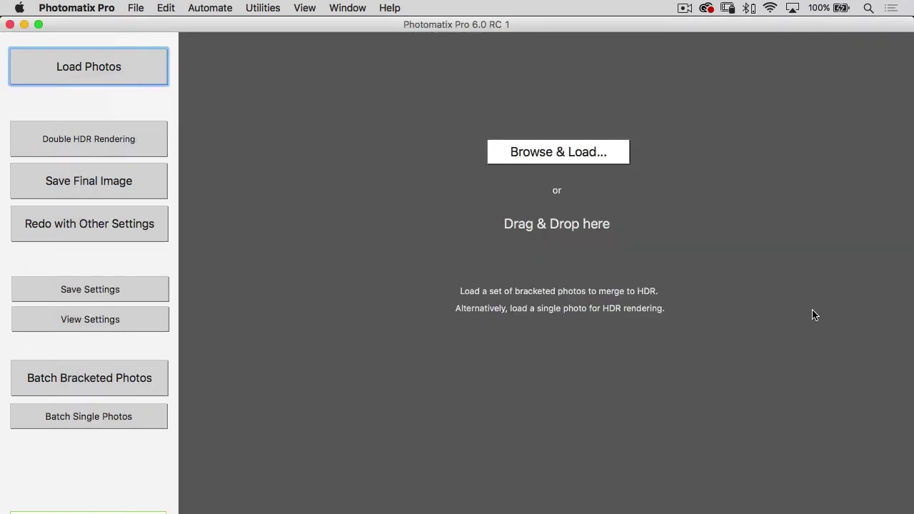
key(super+Tab)
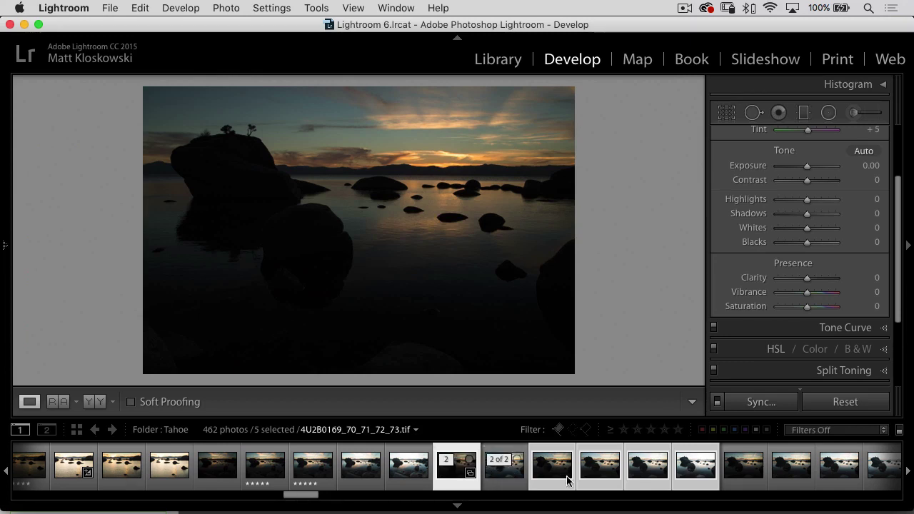
Select the reimported Photomatix HDR ('2 of 2') in the filmstrip and flag it as a pick.
click(506, 476)
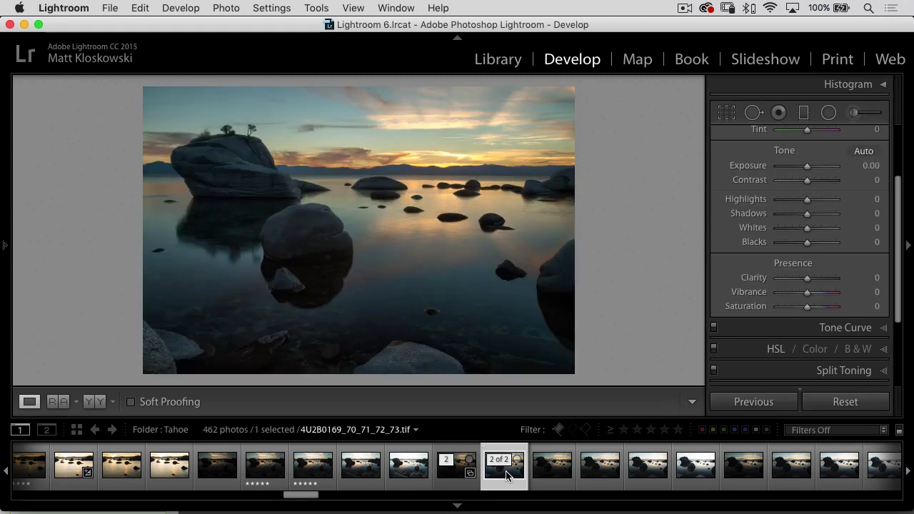
key(p)
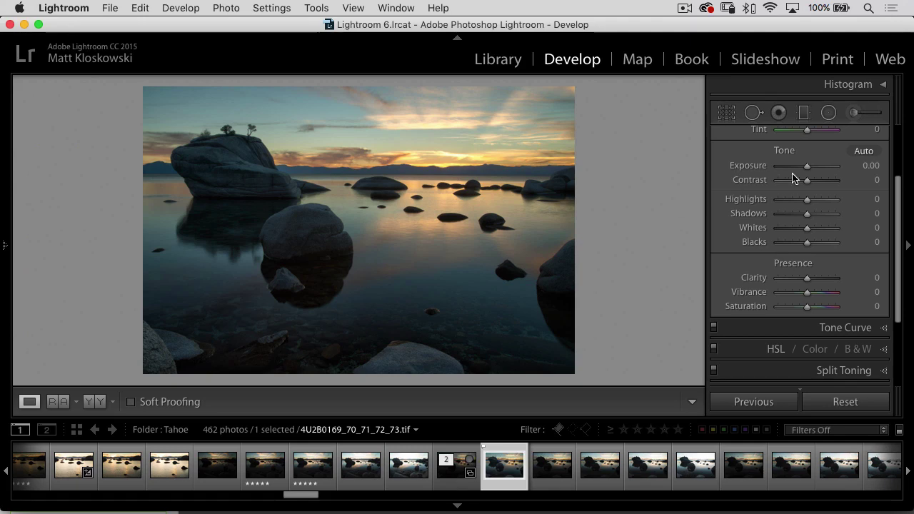
Set Whites to +17, Blacks to -4 and Shadows to +50 while watching for clipping.
drag(896, 198, 898, 180)
scroll(898, 180, up, 3)
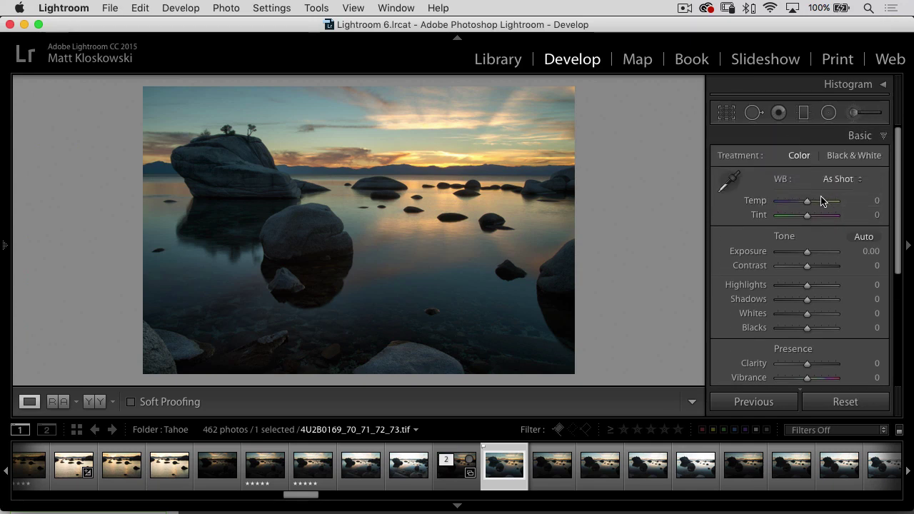
scroll(899, 214, down, 1)
scroll(898, 221, down, 2)
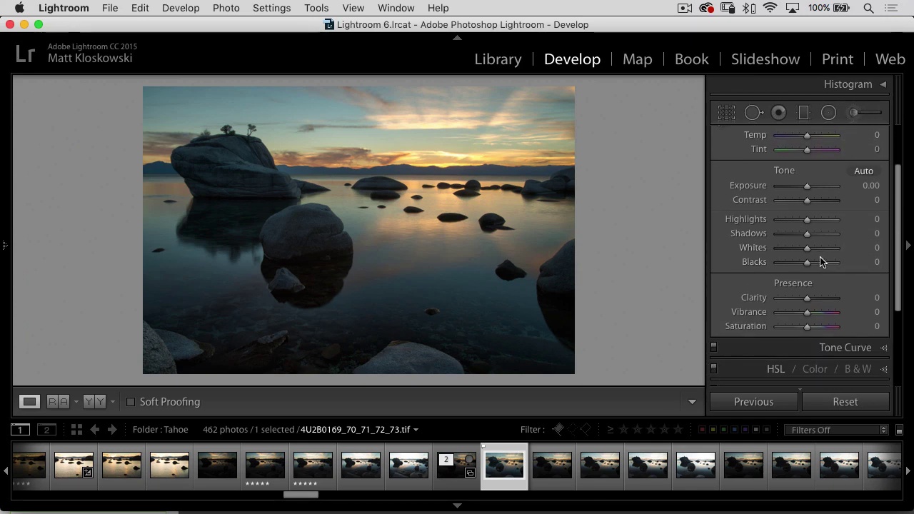
key(alt)
drag(812, 251, 806, 264)
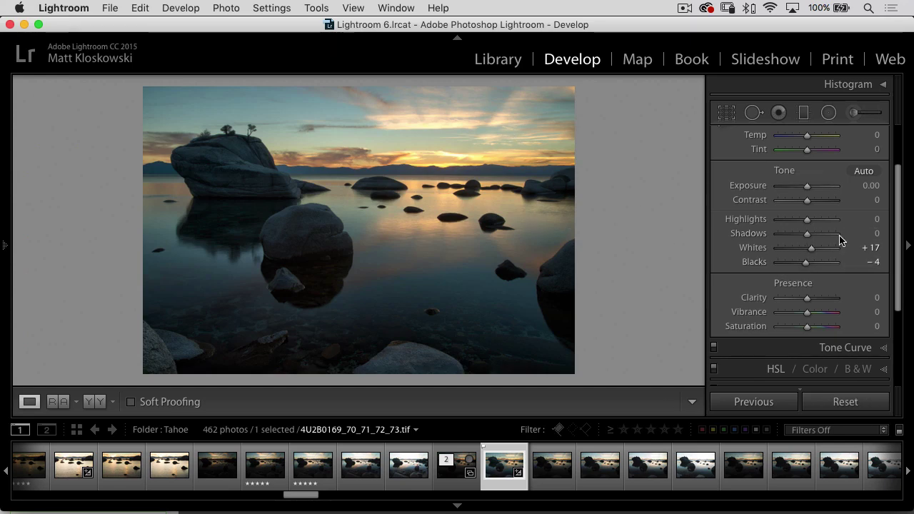
drag(821, 239, 821, 239)
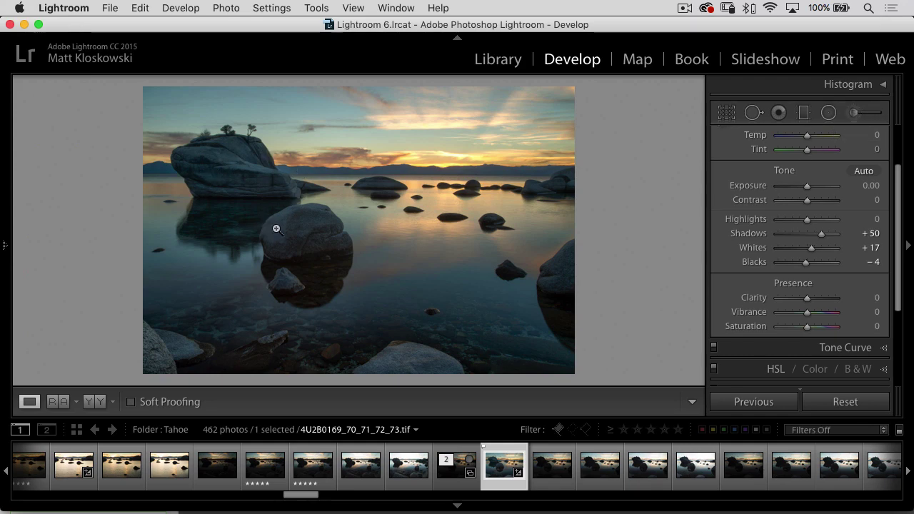
Warm the colour temperature slightly, settling Temp at +6.
drag(807, 137, 814, 140)
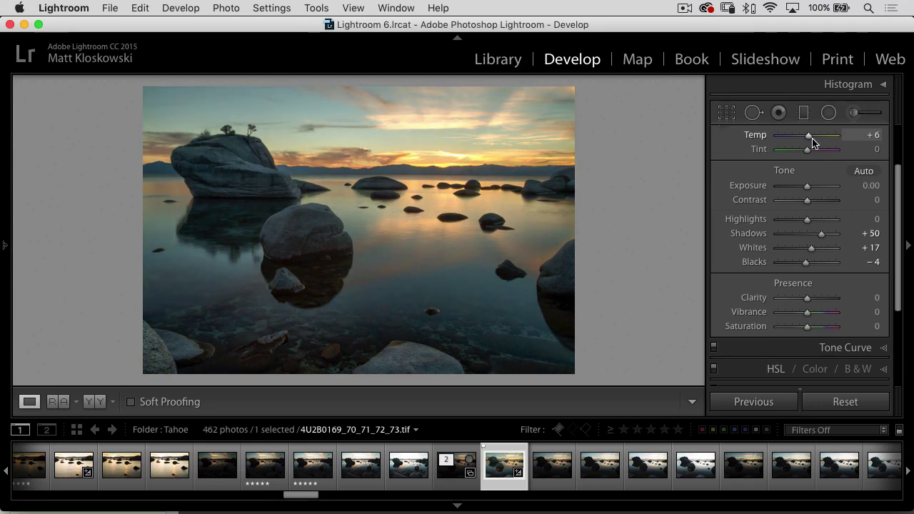
drag(811, 140, 809, 140)
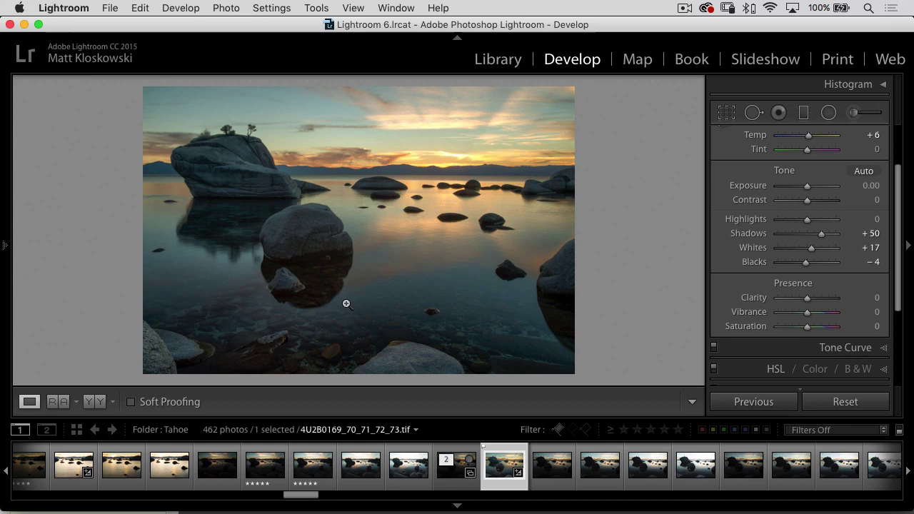
scroll(898, 254, down, 5)
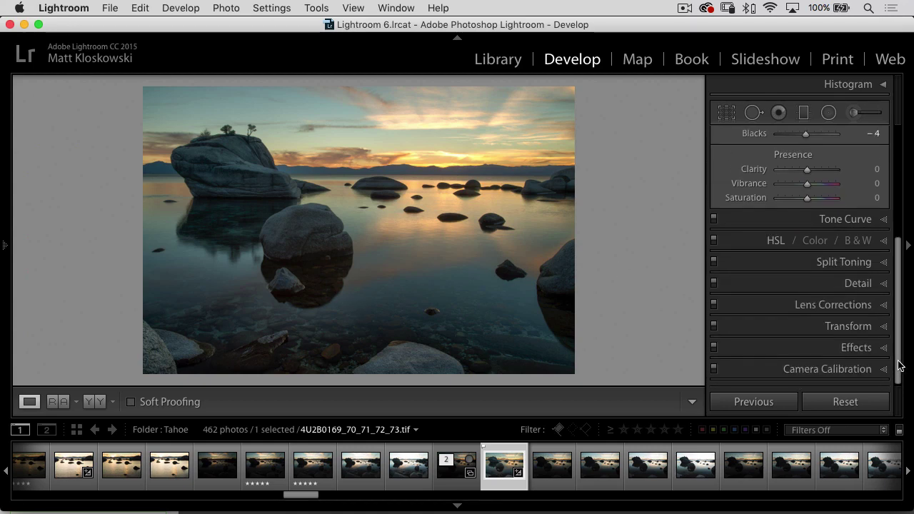
Zoom in on the foreground rock, water and sky edges to inspect fine detail.
click(302, 230)
drag(540, 164, 384, 314)
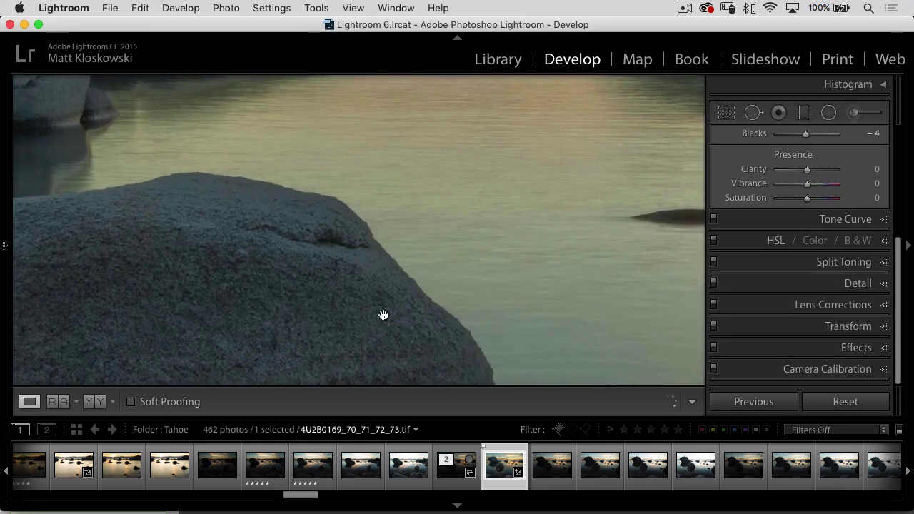
click(361, 253)
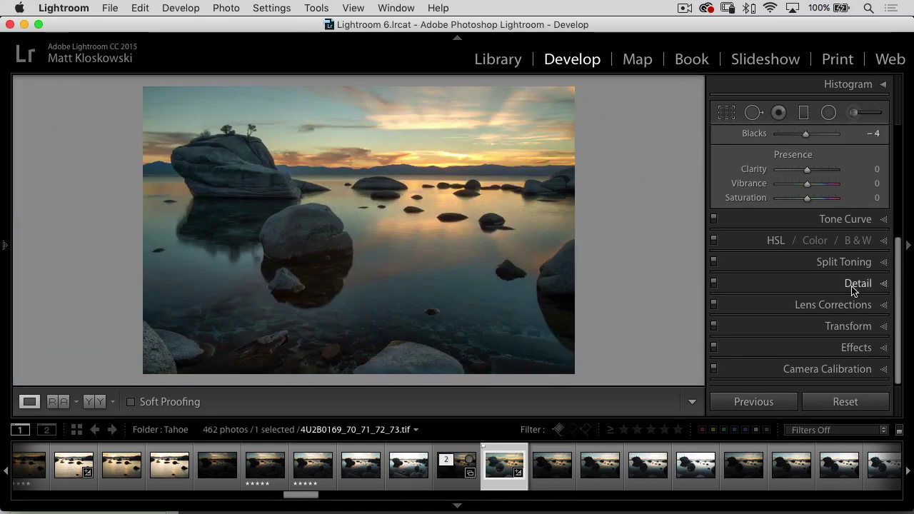
click(261, 151)
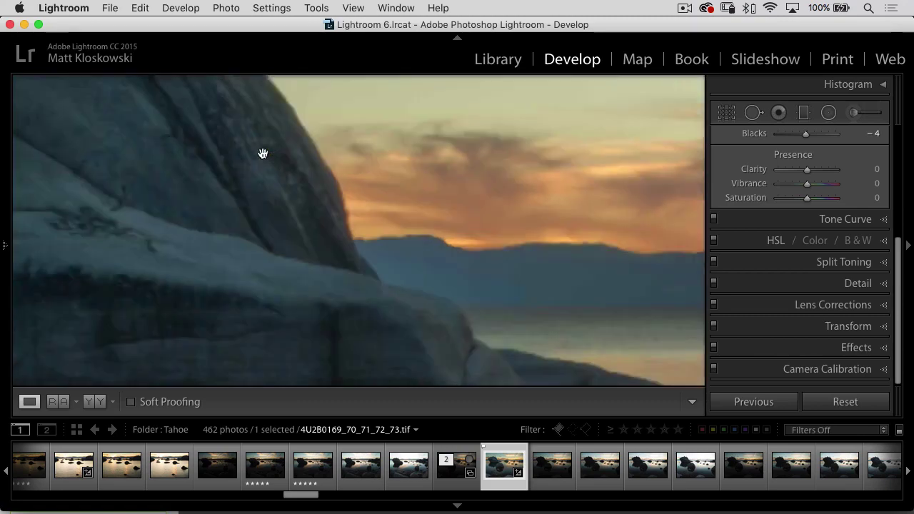
drag(261, 151, 236, 113)
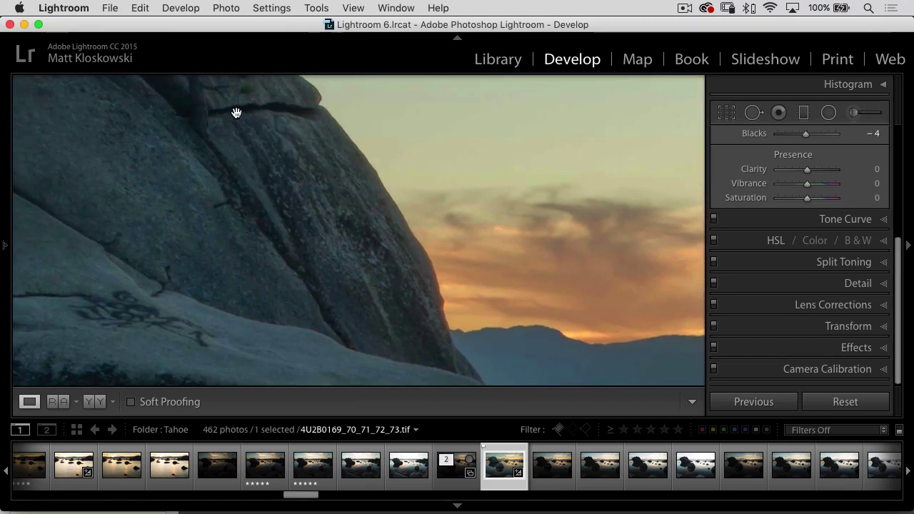
click(281, 193)
Turn on Remove Chromatic Aberration in the Lens Corrections panel.
click(826, 307)
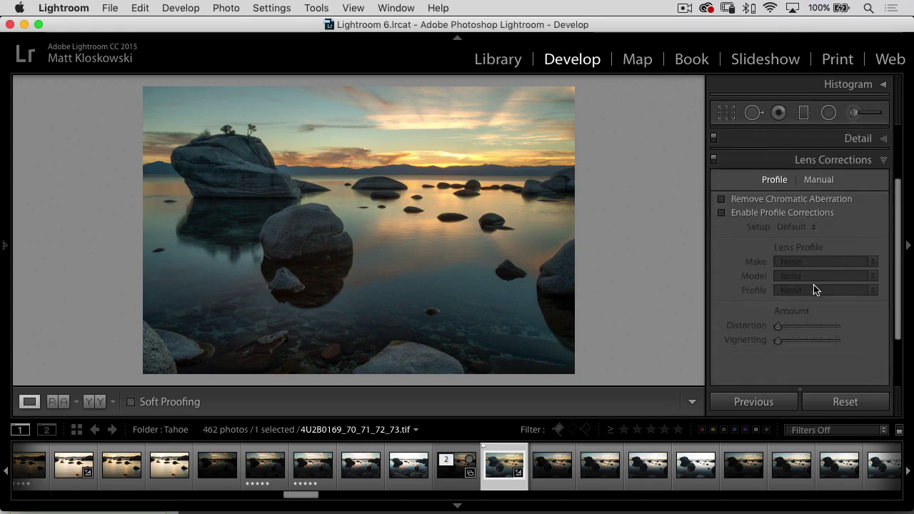
click(737, 195)
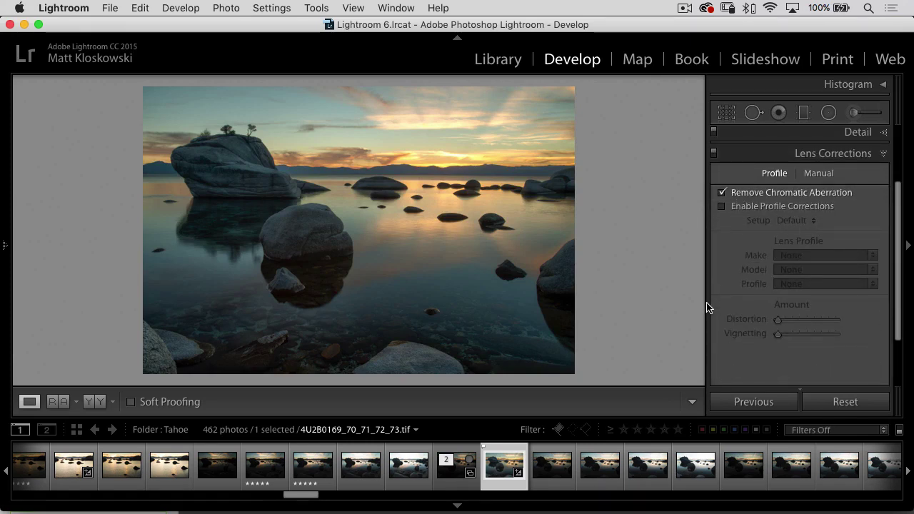
scroll(891, 283, down, 5)
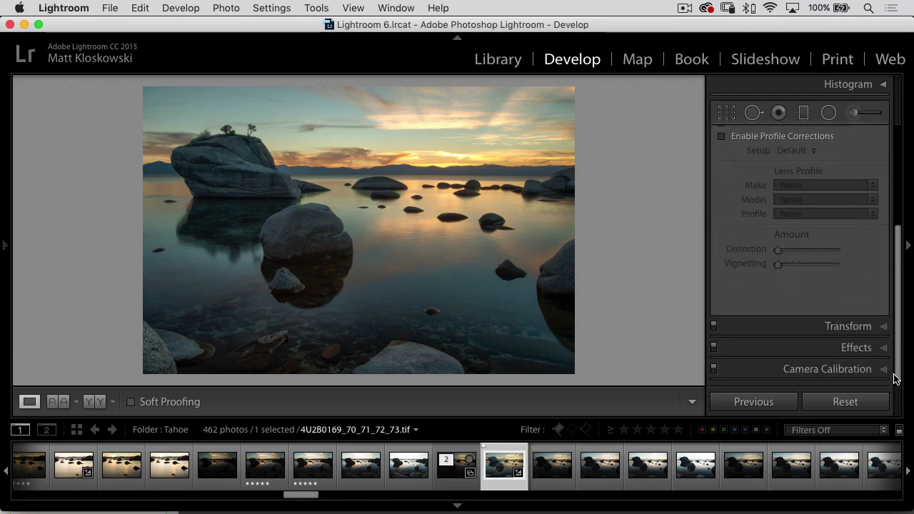
Add a post-crop vignette at Amount -19, Midpoint 0, Feather 100, then switch to Photoshop.
click(853, 348)
drag(807, 218, 777, 232)
drag(821, 259, 856, 261)
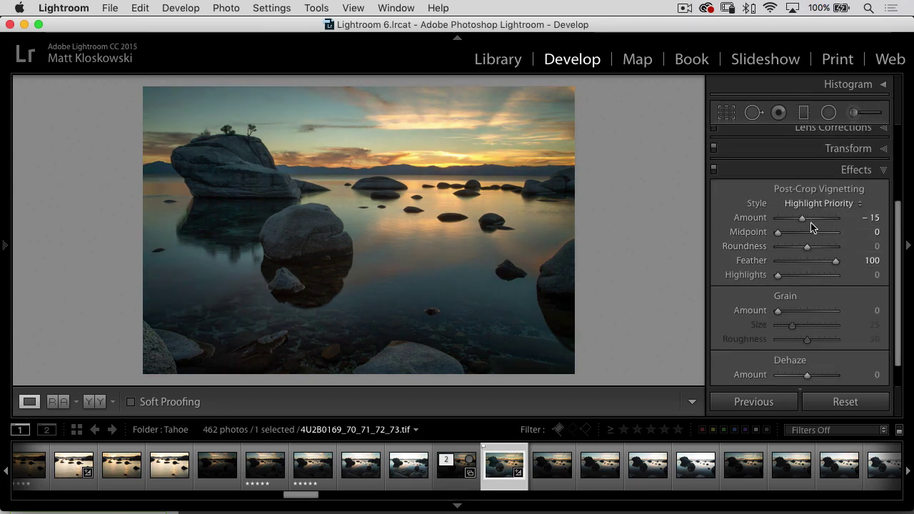
drag(805, 219, 802, 220)
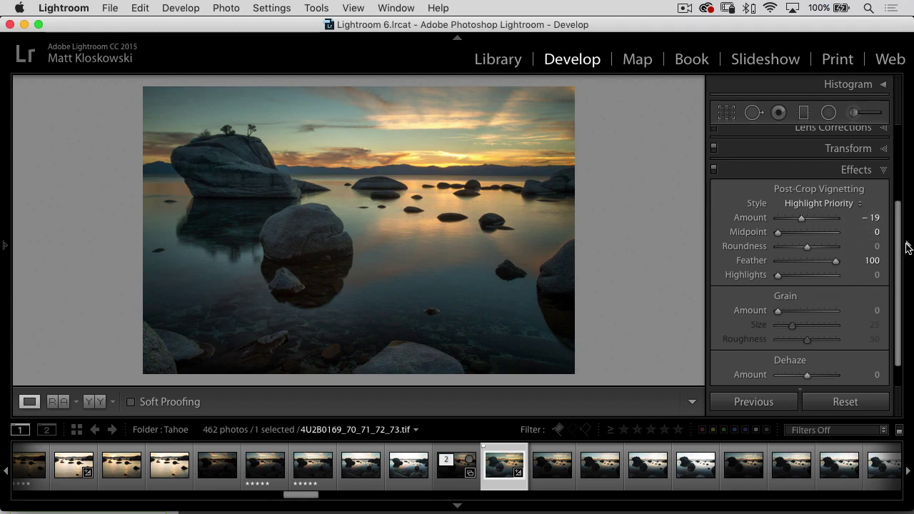
scroll(901, 247, up, 5)
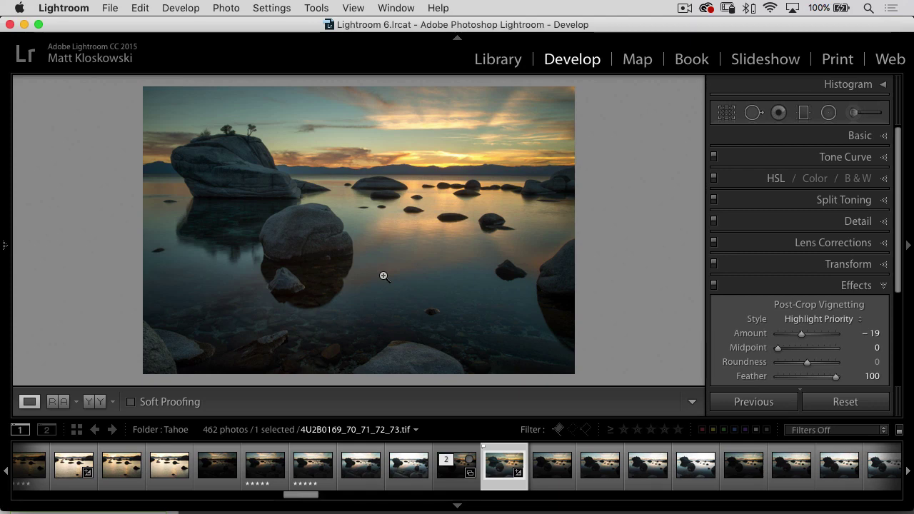
key(super+Tab)
key(super+Tab)
key(super+Tab)
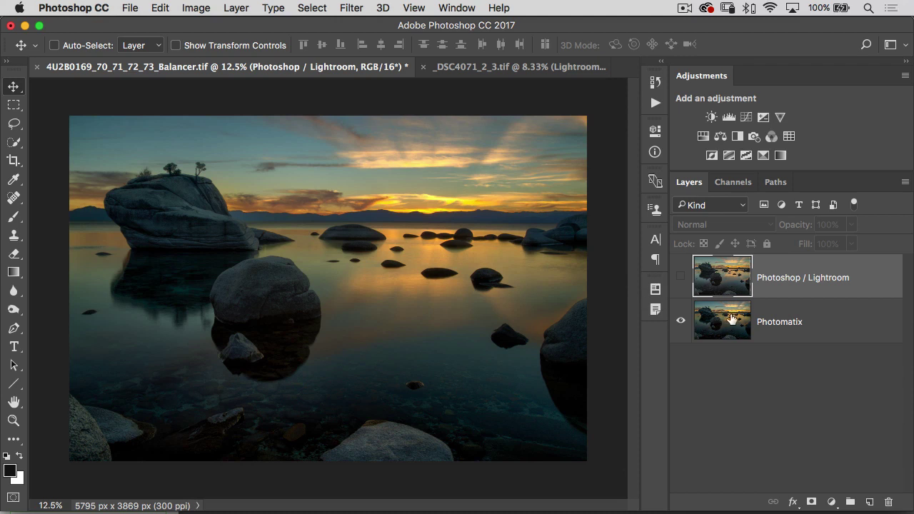
click(731, 319)
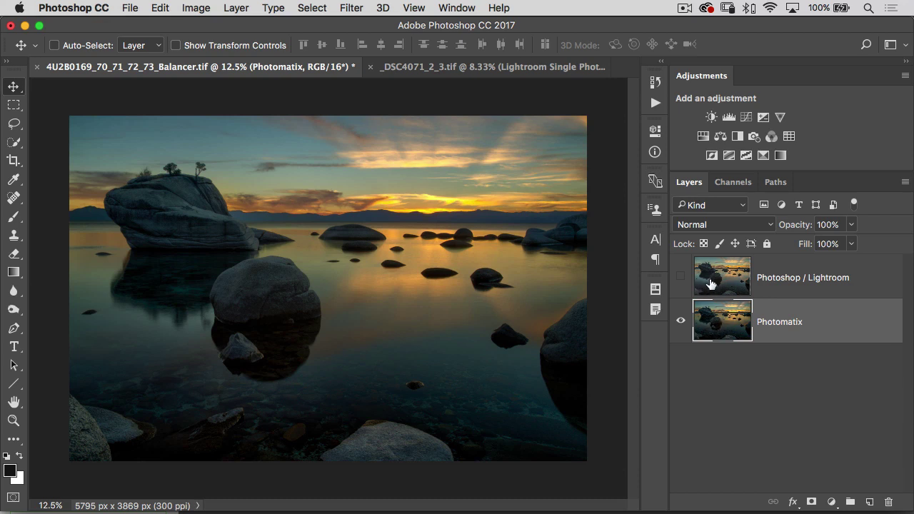
click(681, 277)
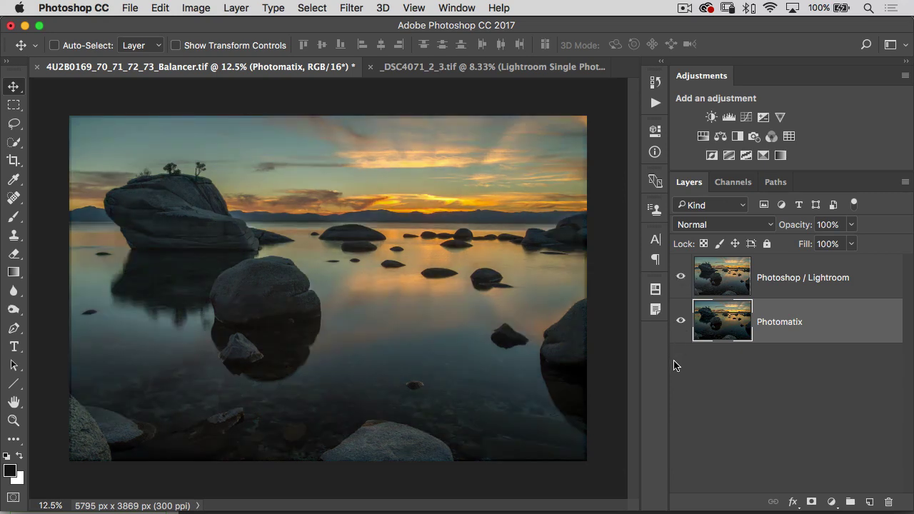
click(681, 278)
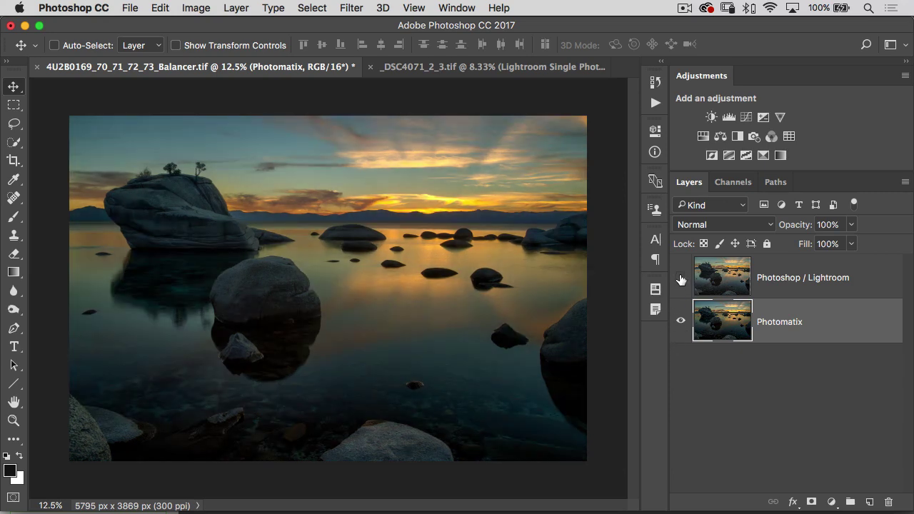
click(681, 278)
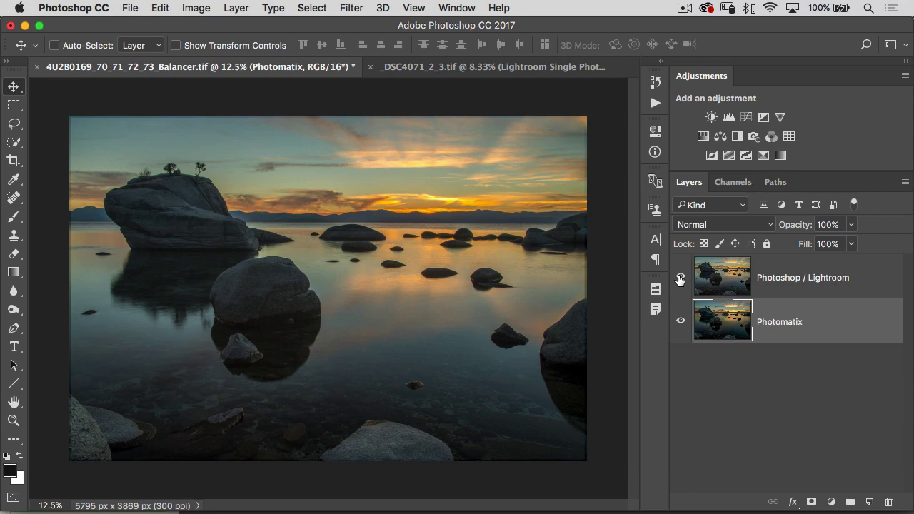
click(680, 278)
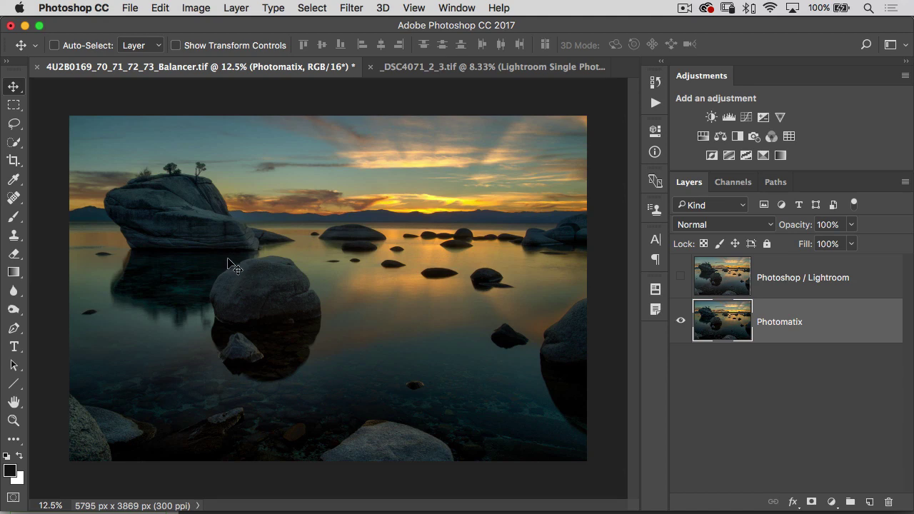
click(675, 278)
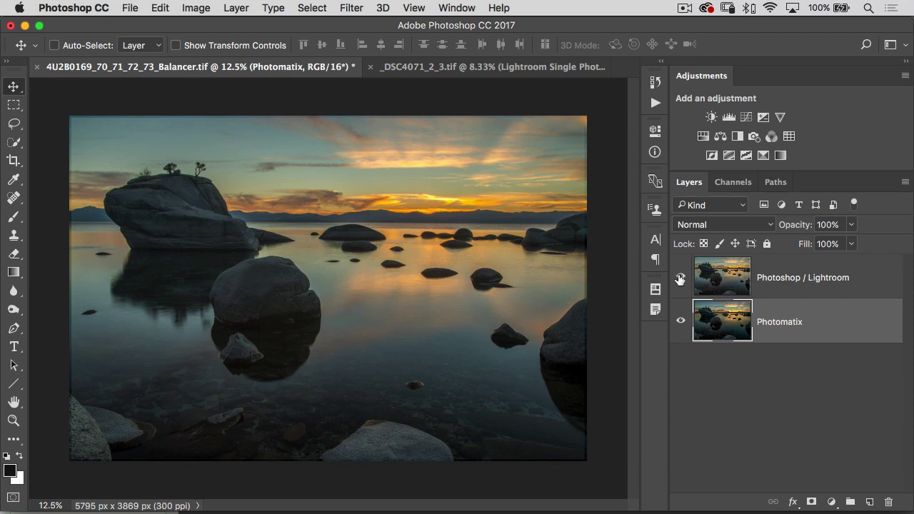
click(680, 279)
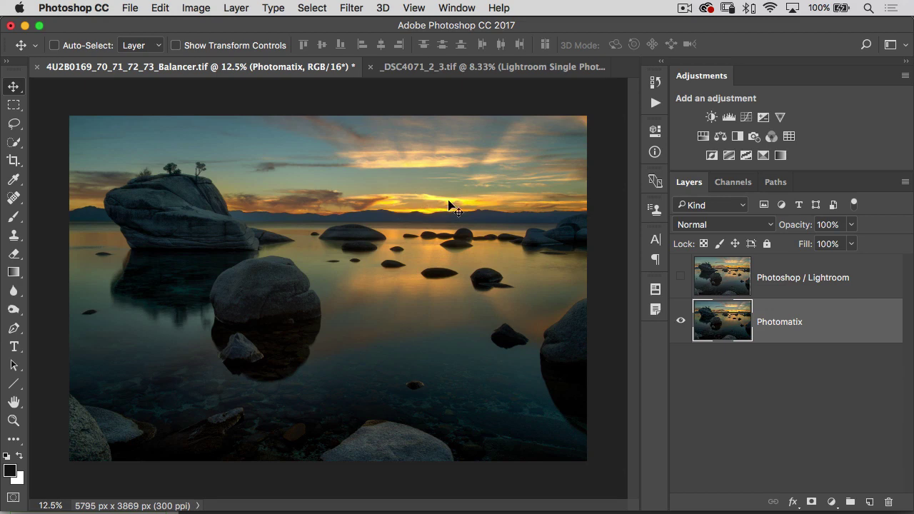
click(680, 278)
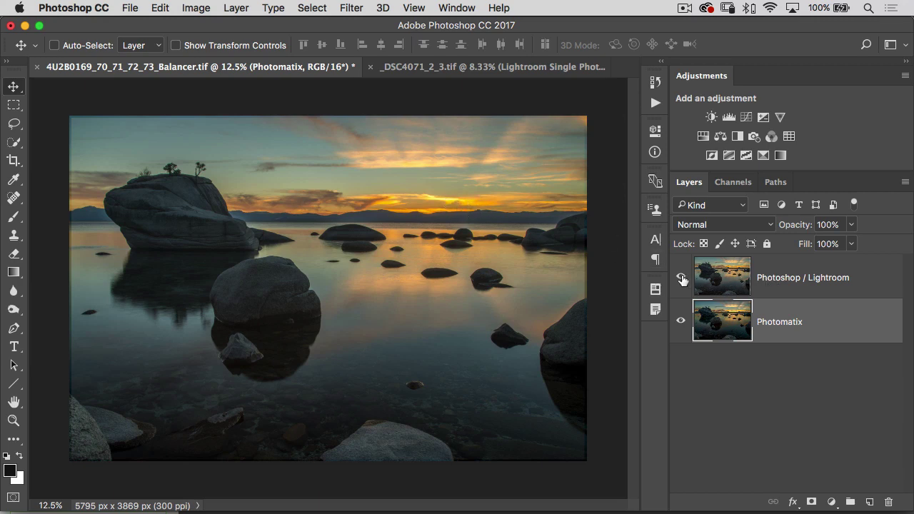
click(681, 279)
click(681, 279)
click(681, 279)
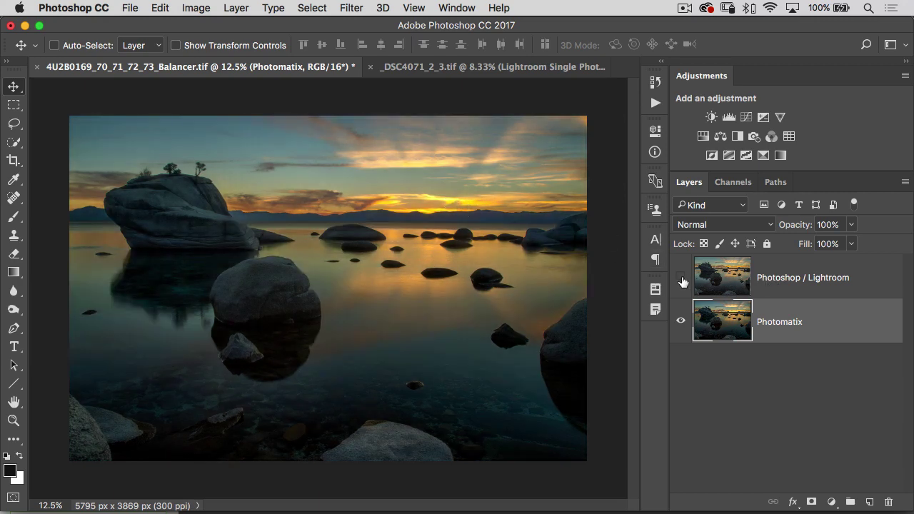
click(681, 279)
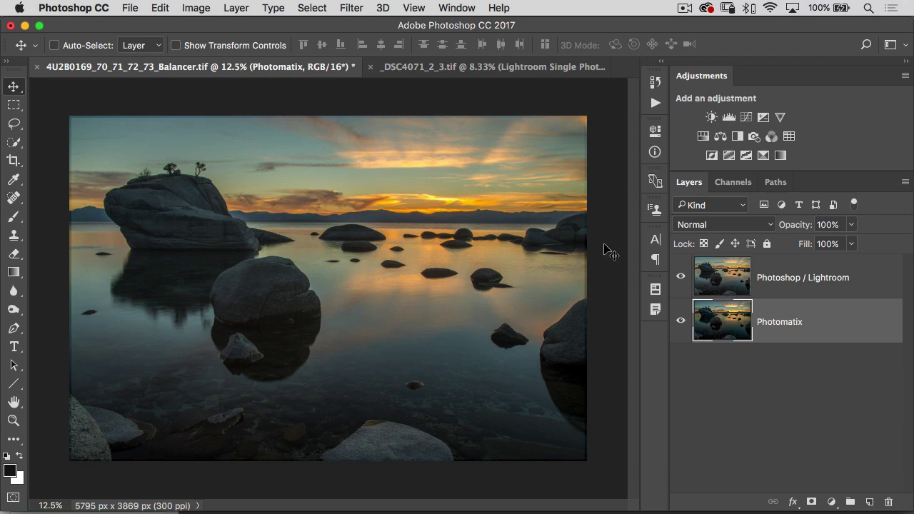
click(681, 278)
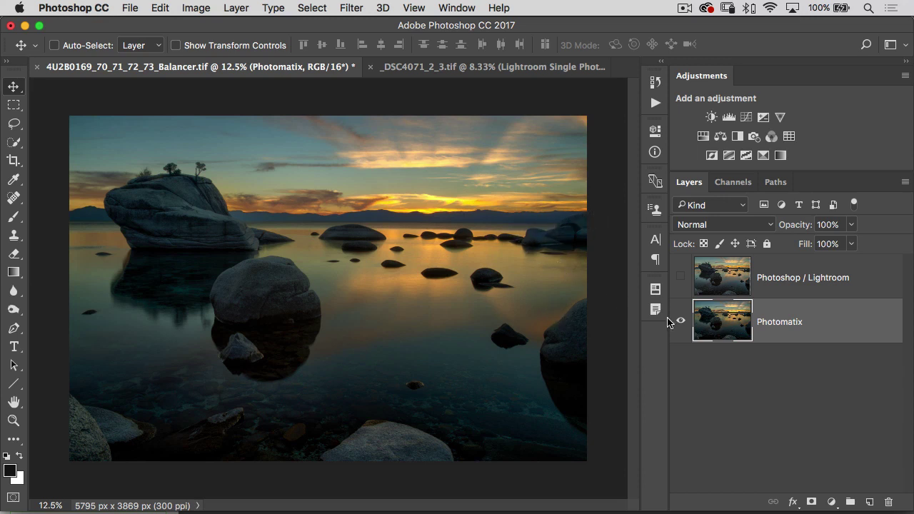
Switch to the waterfall document _DSC4071_2_3.tif, preview the Lightroom Single Photo layer, and select the Photomatix layer.
click(468, 71)
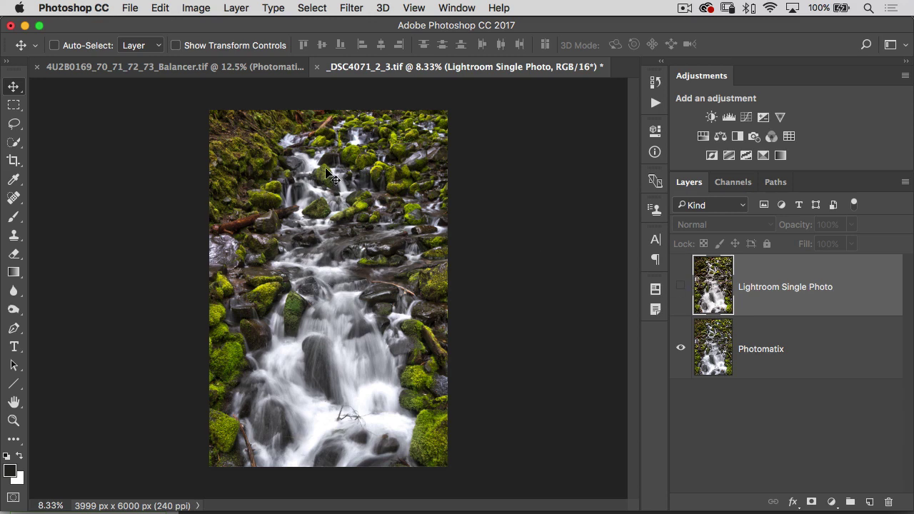
click(679, 286)
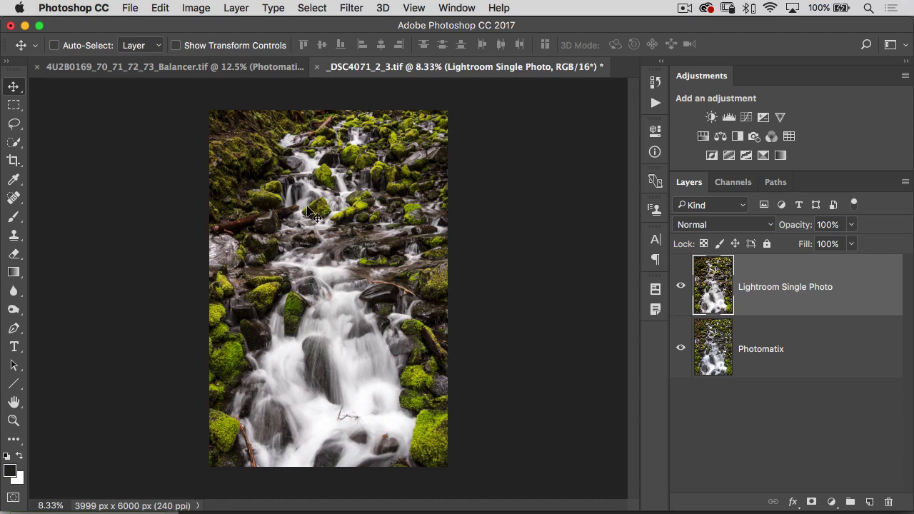
click(680, 287)
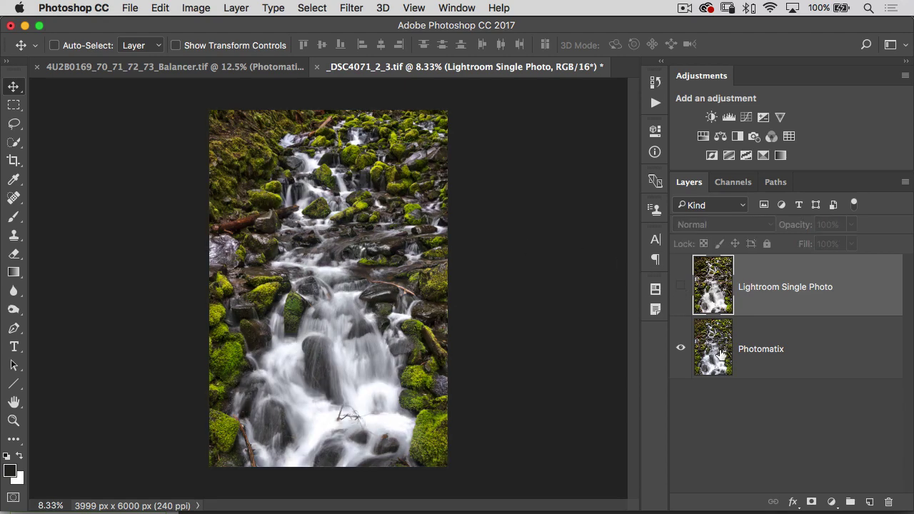
click(712, 352)
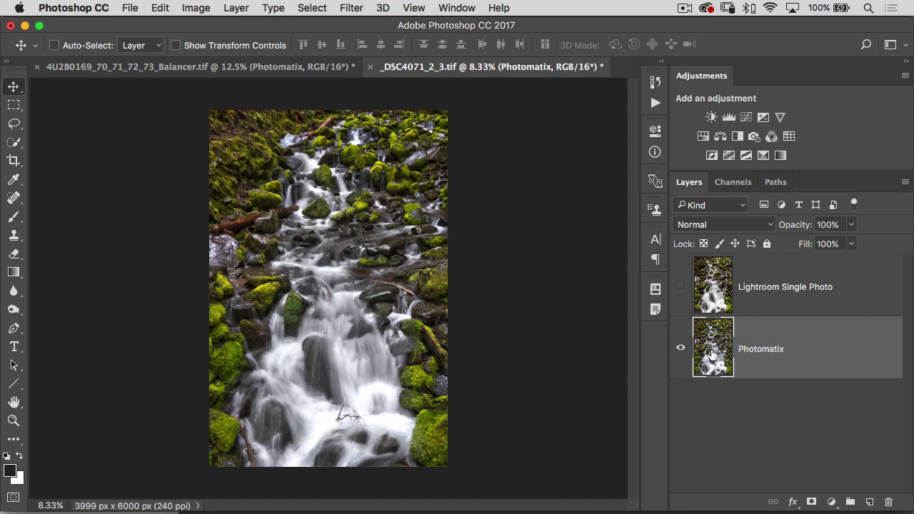
Toggle the Lightroom Single Photo layer on and off repeatedly, leaving it hidden so the Photomatix version shows.
click(680, 287)
click(680, 287)
click(680, 289)
click(681, 291)
click(678, 287)
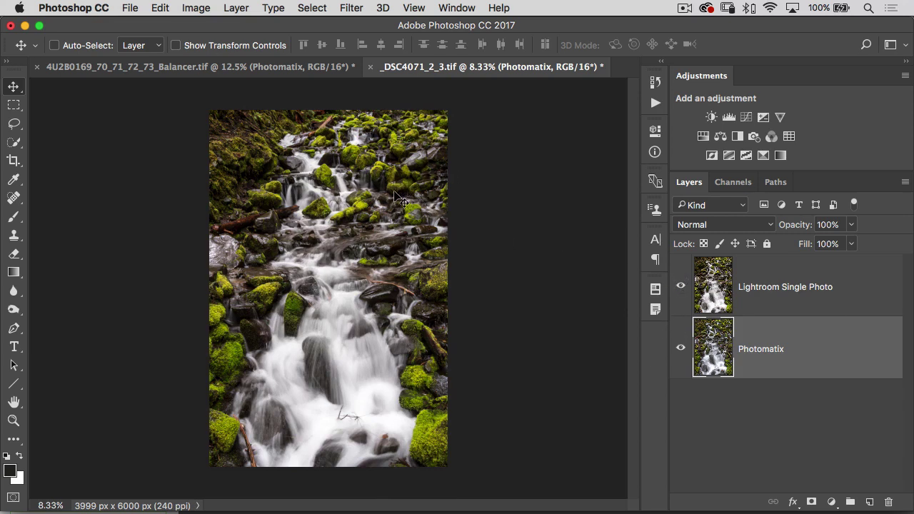
click(680, 287)
click(680, 287)
click(680, 288)
click(680, 287)
click(681, 288)
click(681, 293)
click(681, 293)
click(681, 294)
click(680, 295)
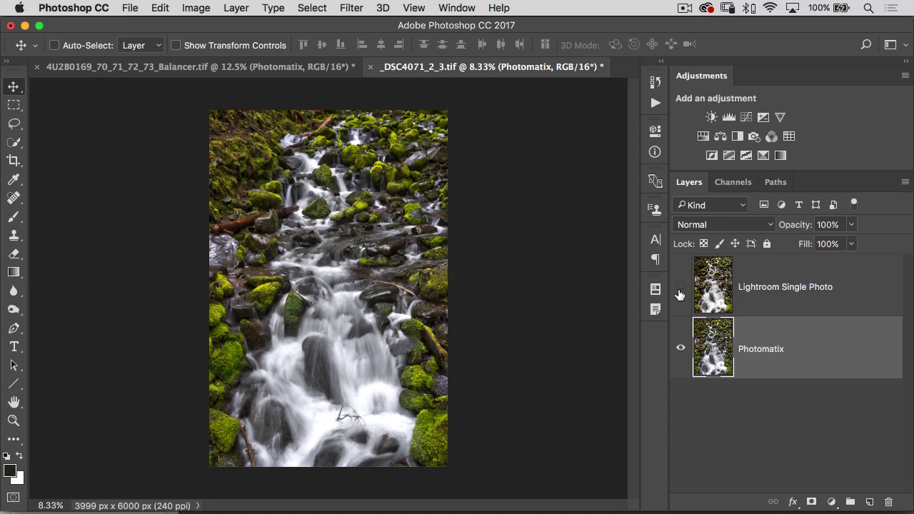